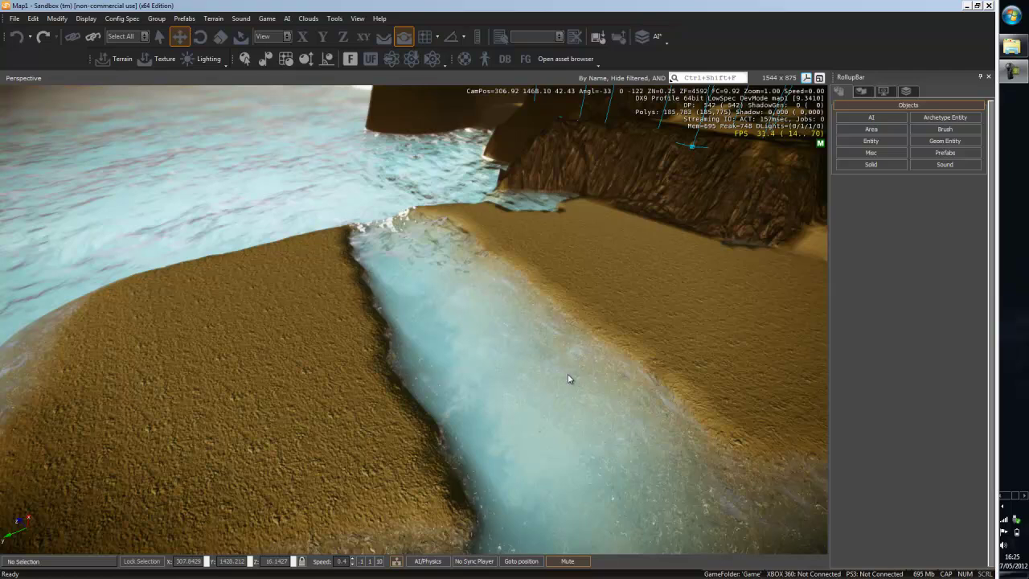
Step: Draw a closed 11-point area Shape along both banks of the river channel, from the near mouth to the sea
left_click(862, 90)
left_click(839, 91)
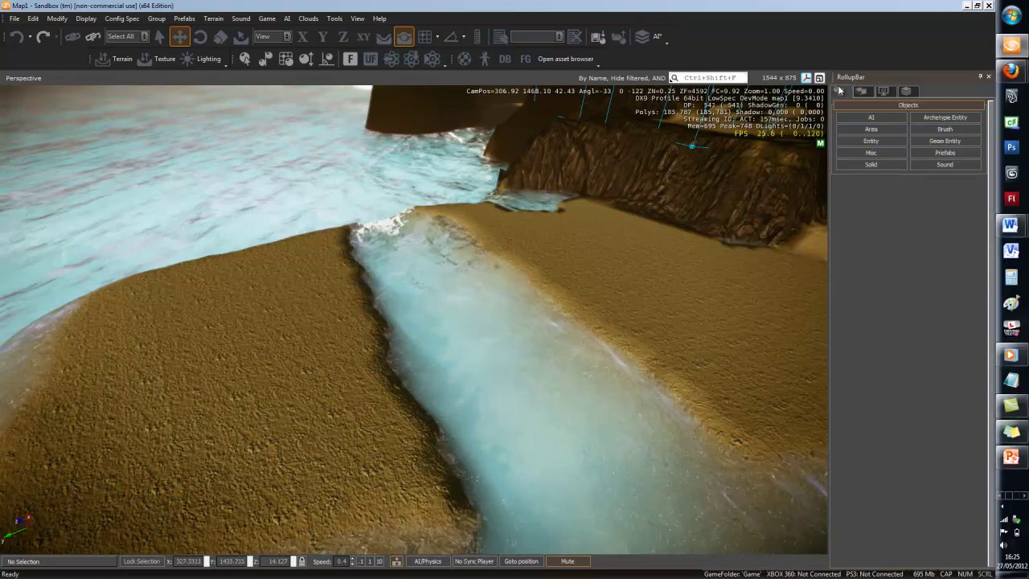
left_click(868, 129)
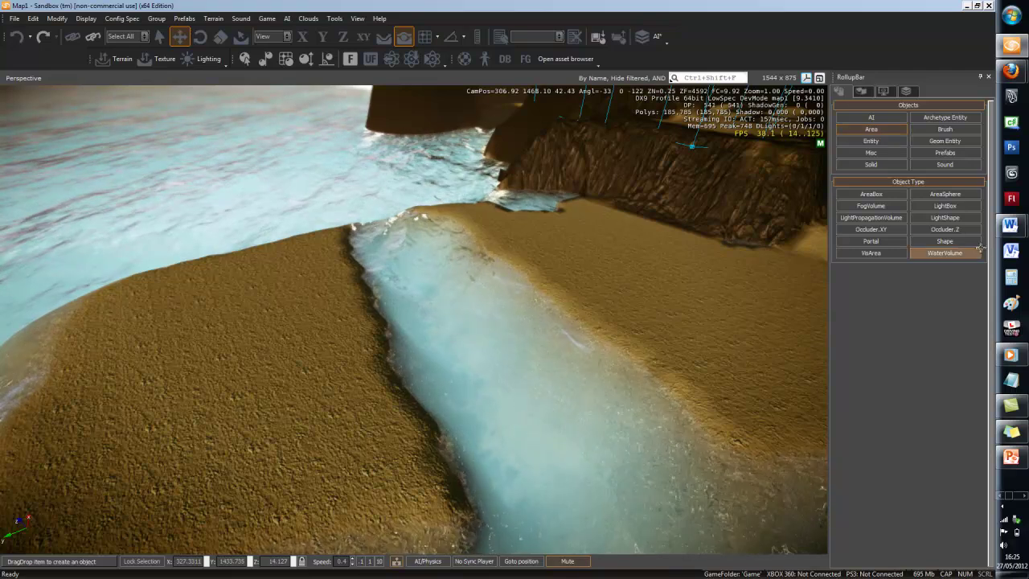
left_click(945, 241)
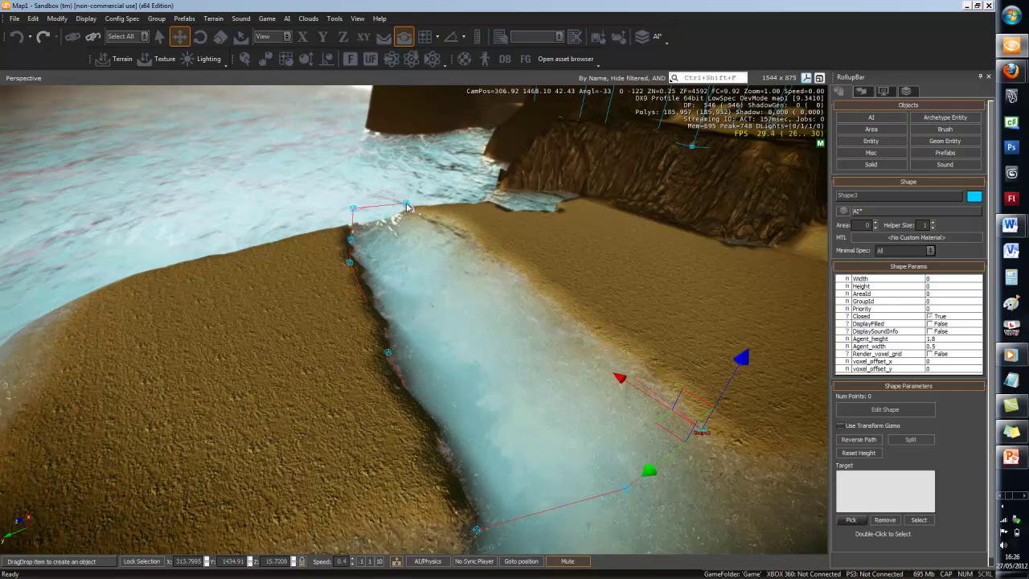
left_click(451, 212)
left_click(509, 238)
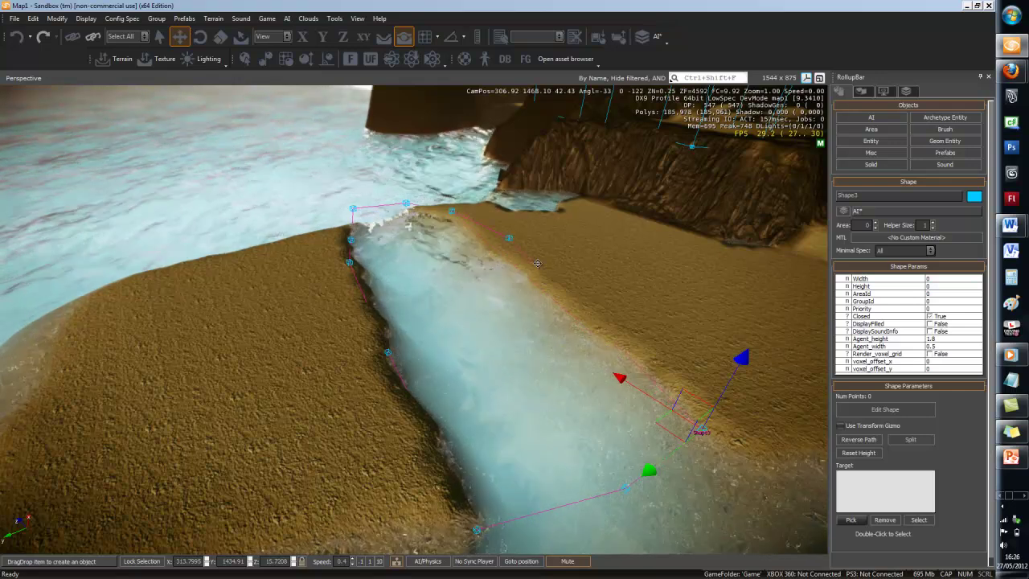
left_click(551, 275)
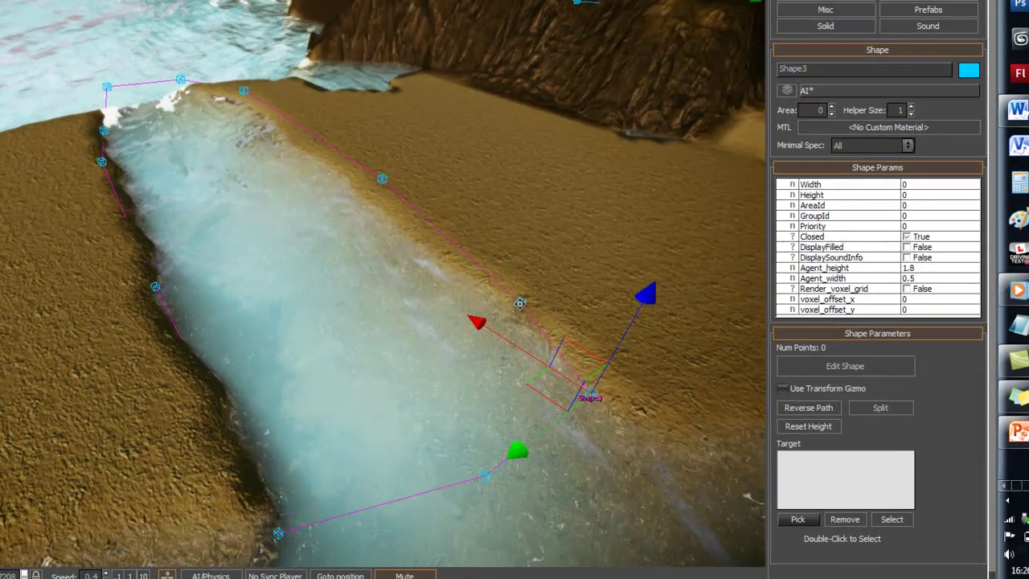
double_click(651, 363)
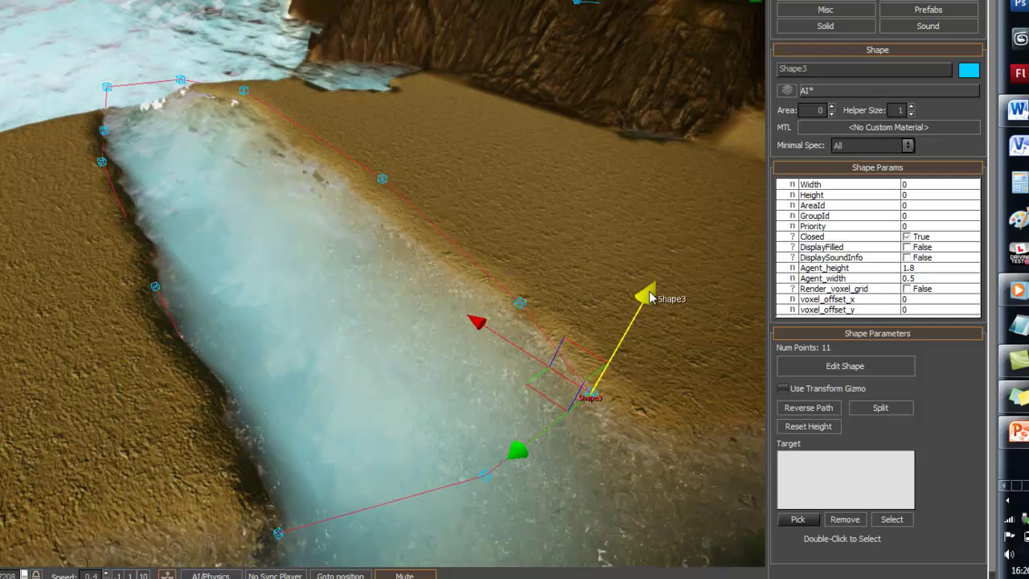
Step: Adjust the new shape vertically so its outline sits above the water and sand banks
left_click_drag(645, 291, 621, 328)
right_click_drag(450, 381, 428, 384)
left_click(845, 365)
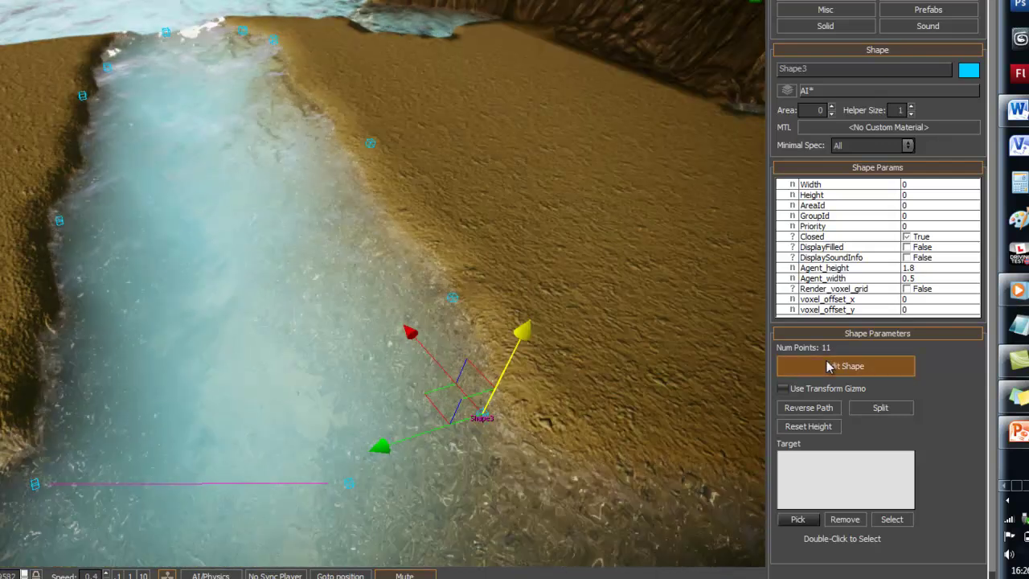
left_click_drag(508, 359, 521, 278)
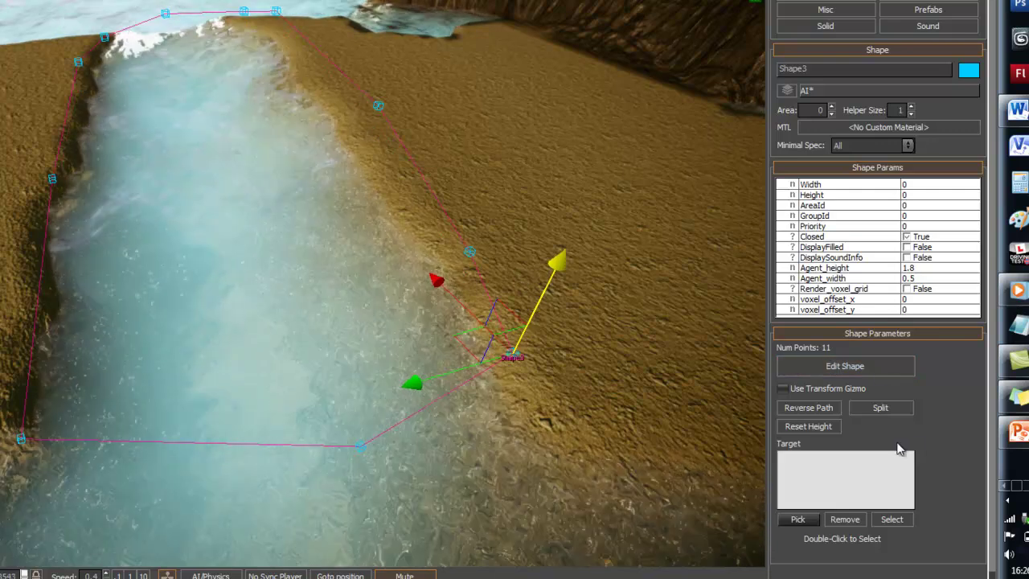
Step: Edit the shape's points, shifting the right bank point and extending the near end outward to cover the river mouth
left_click(878, 370)
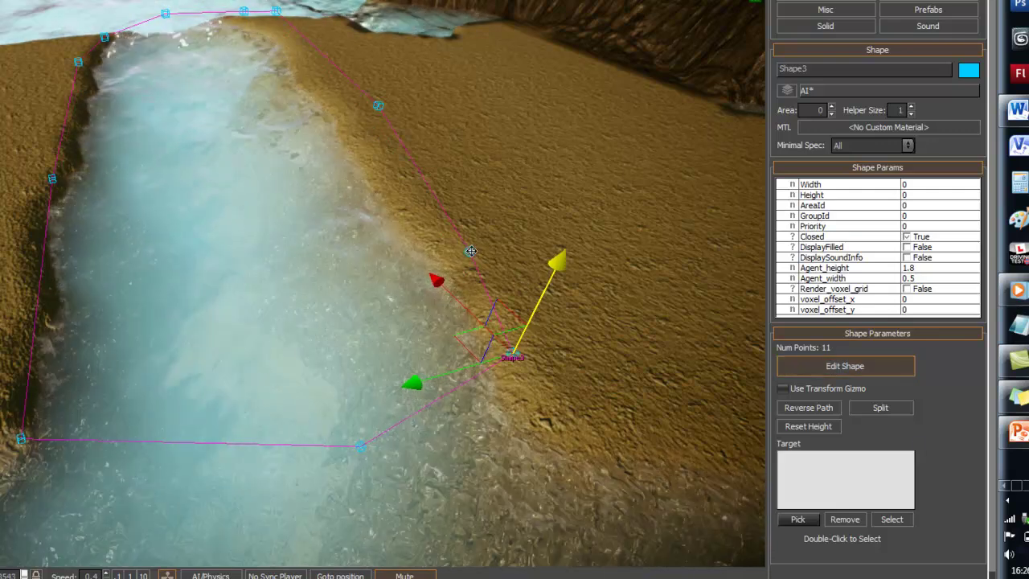
left_click_drag(471, 251, 511, 252)
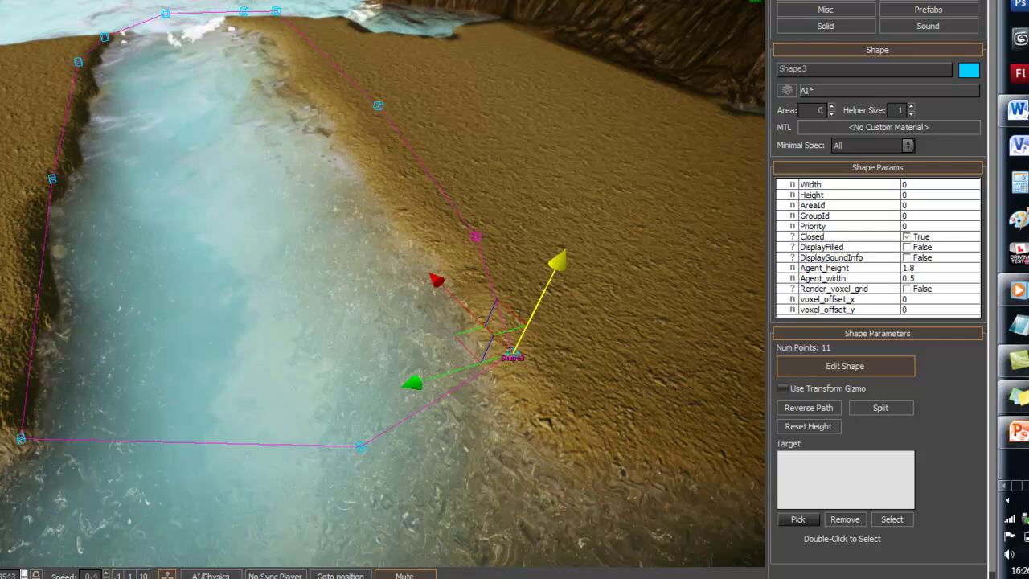
key("4")
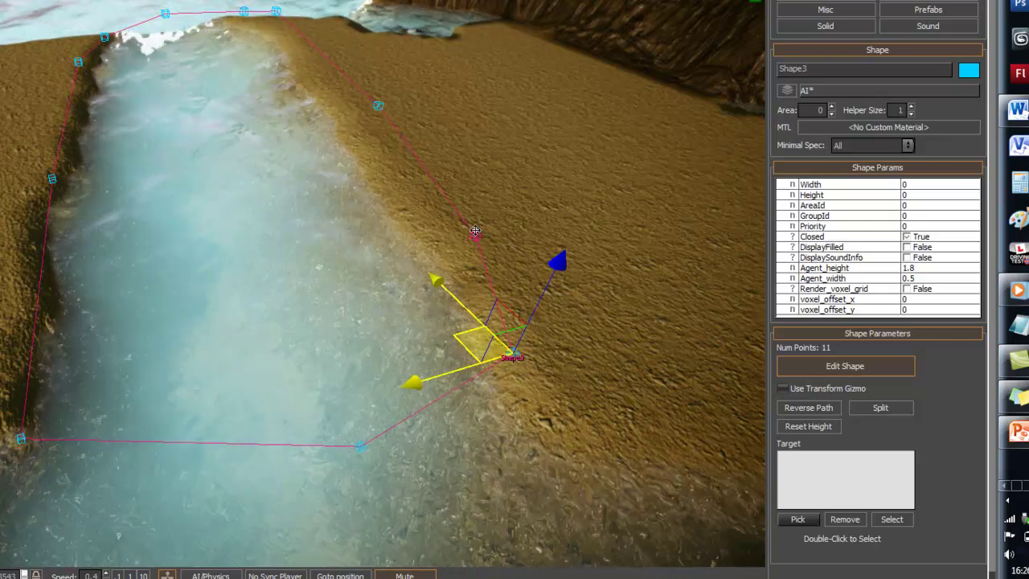
left_click_drag(476, 234, 472, 253)
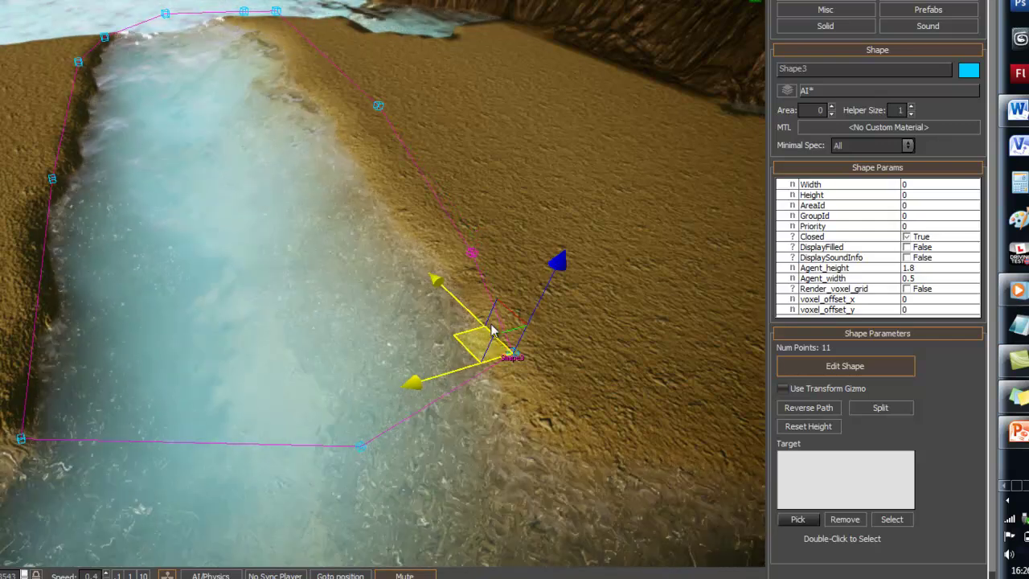
left_click_drag(511, 359, 579, 435)
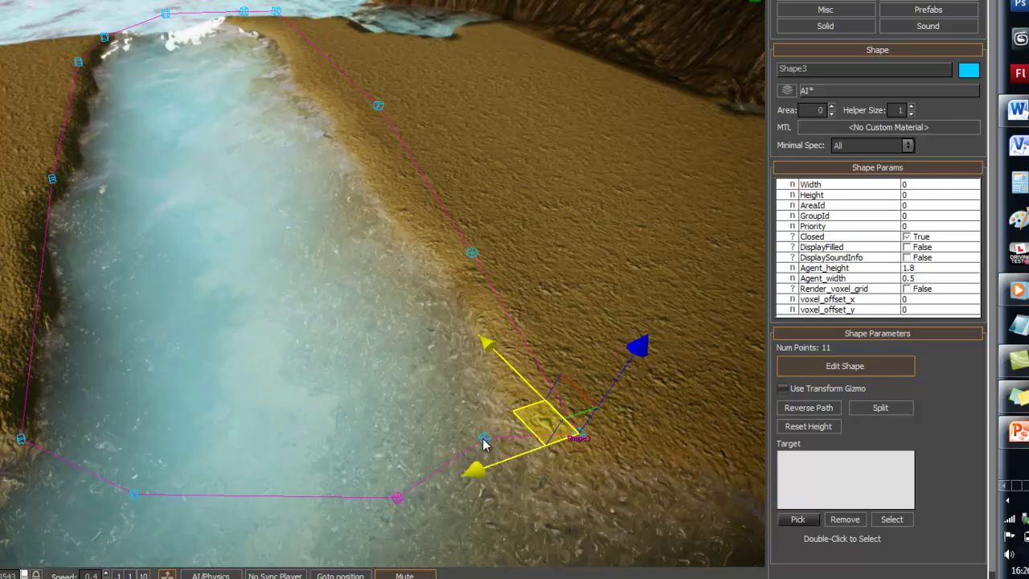
left_click_drag(484, 438, 522, 483)
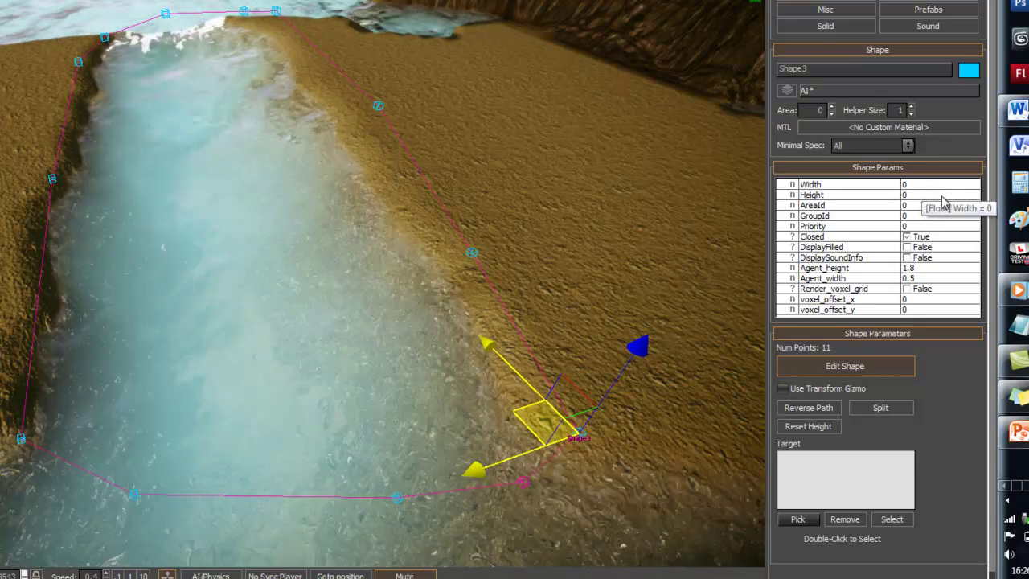
Step: Set the shape's Height parameter to 30.2 to turn the outline into a volume
left_click(912, 195)
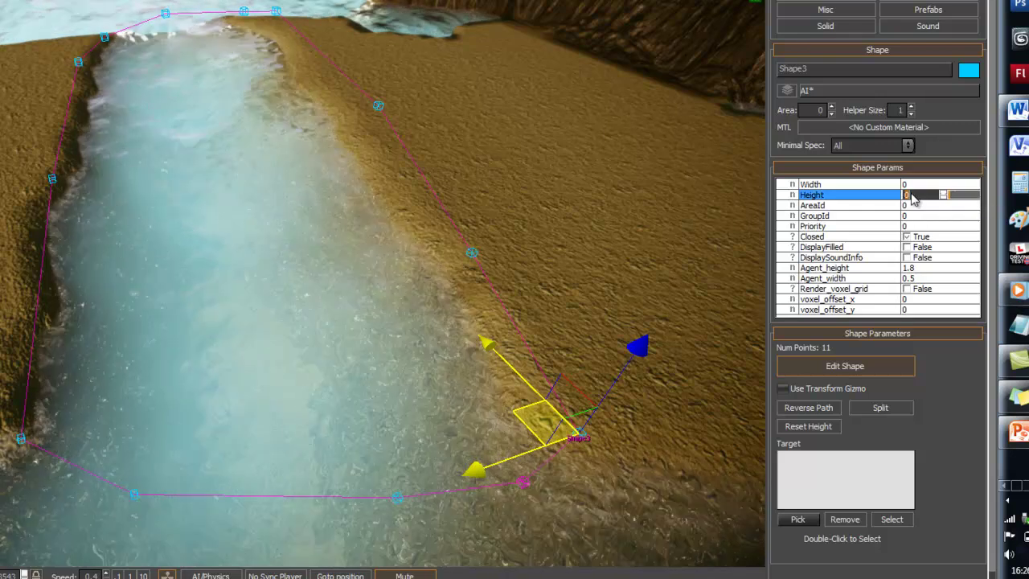
left_click(958, 195)
left_click_drag(960, 200, 958, 195)
Step: Lower the shape volume into the terrain and shift it horizontally to line up with the river channel
right_click_drag(376, 234, 376, 235)
key("s")
key("s")
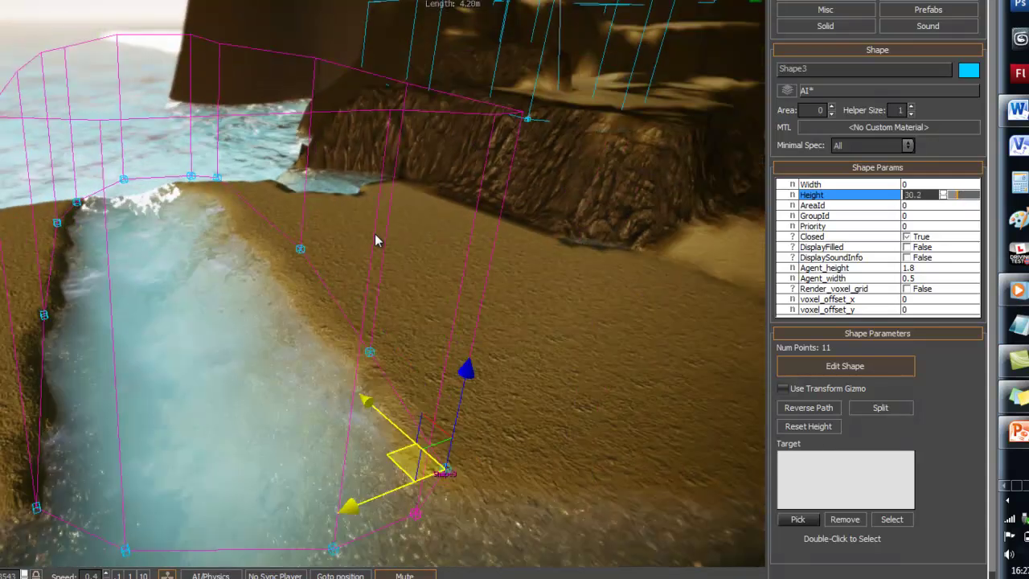
key("a")
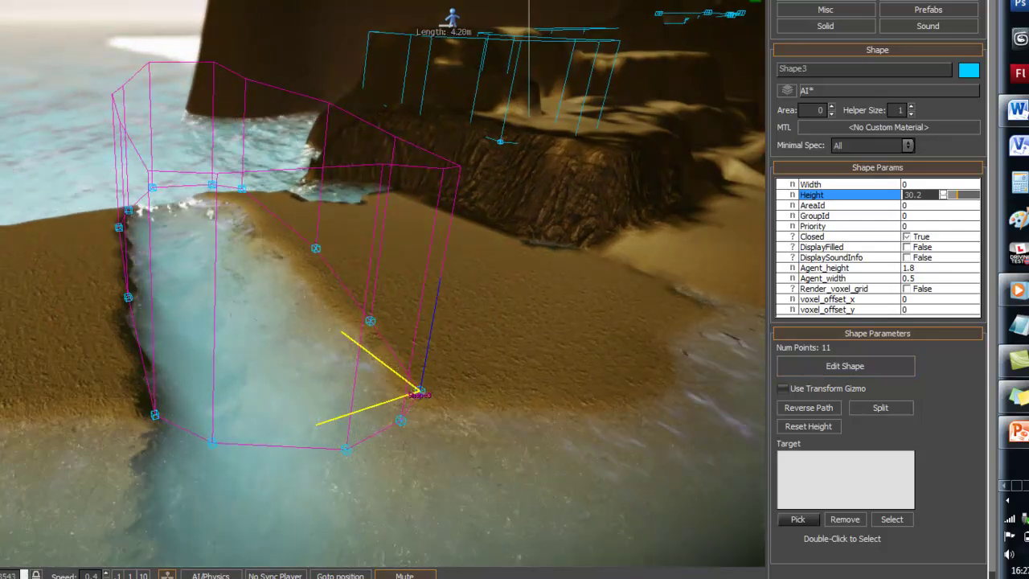
left_click_drag(437, 292, 416, 502)
mouse_move(217, 202)
right_mouse_down()
mouse_move(214, 211)
mouse_move(214, 198)
mouse_move(223, 205)
right_mouse_up()
key("w")
key("s")
right_click_drag(253, 277, 265, 316)
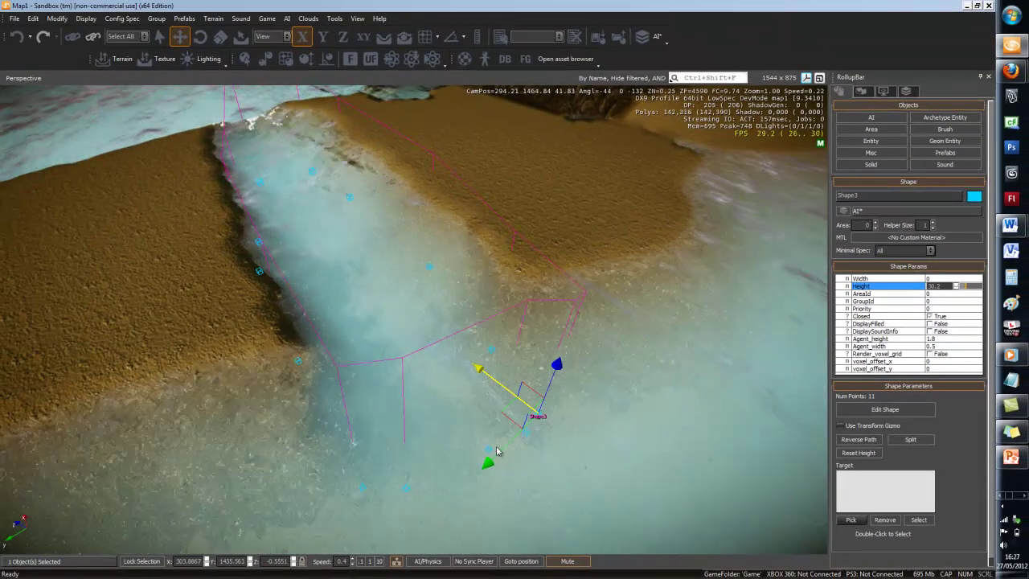
left_click_drag(489, 465, 457, 476)
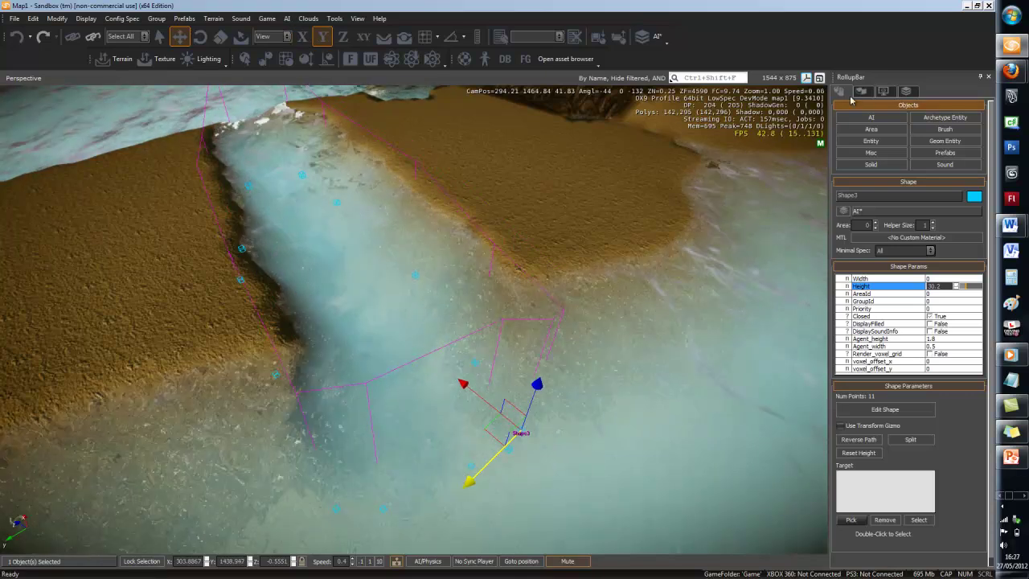
Step: Place an AmbientVolume entity from the Sound category in the water inside the river shape
left_click(842, 92)
left_click(841, 92)
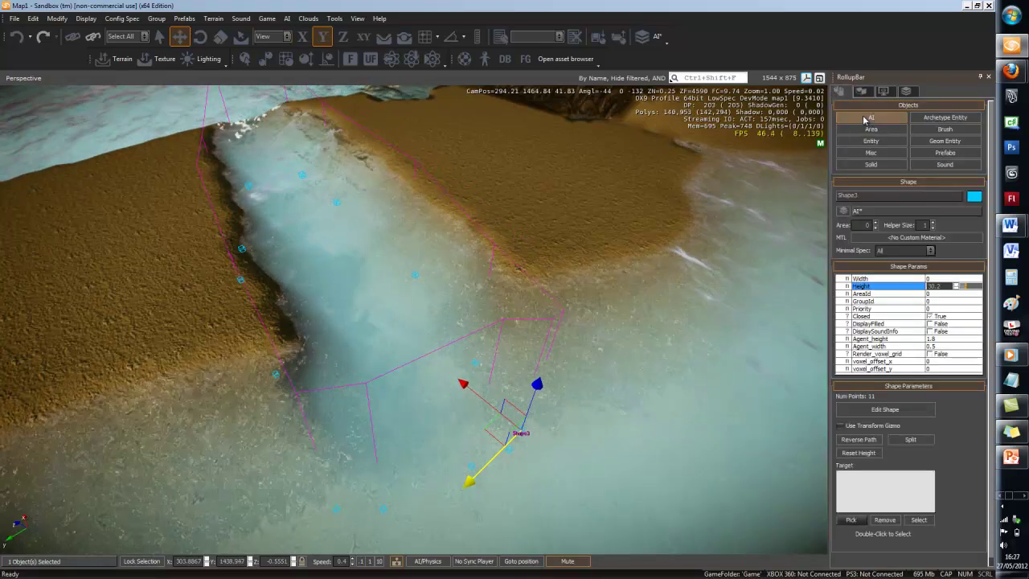
left_click(877, 142)
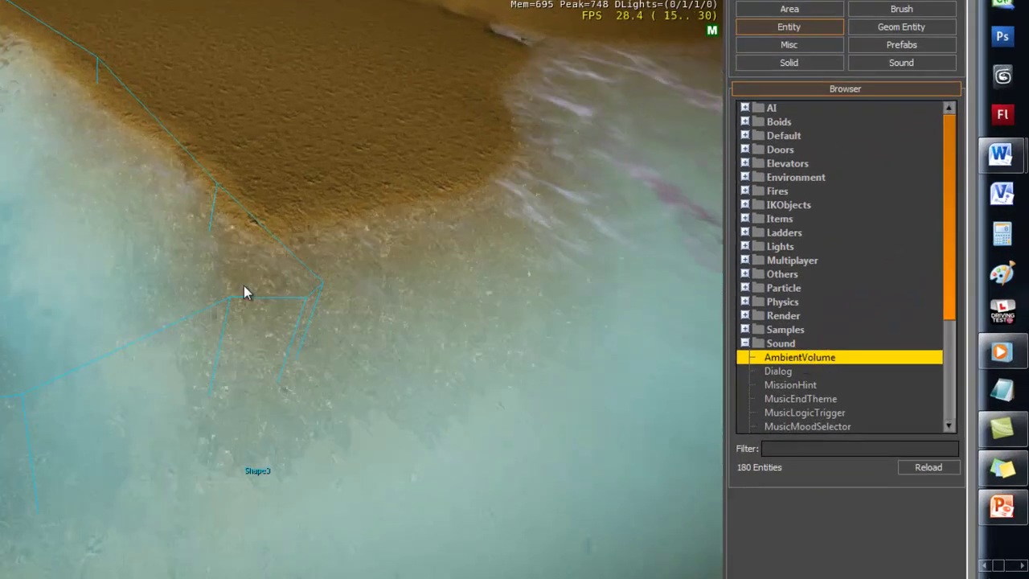
right_click_drag(243, 286, 265, 313)
key("w")
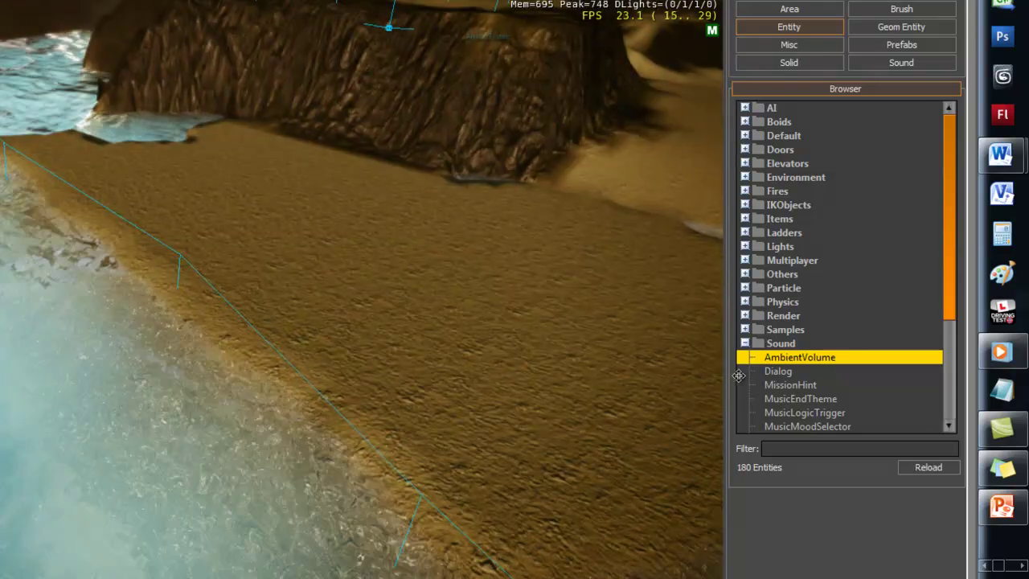
left_click_drag(816, 357, 39, 428)
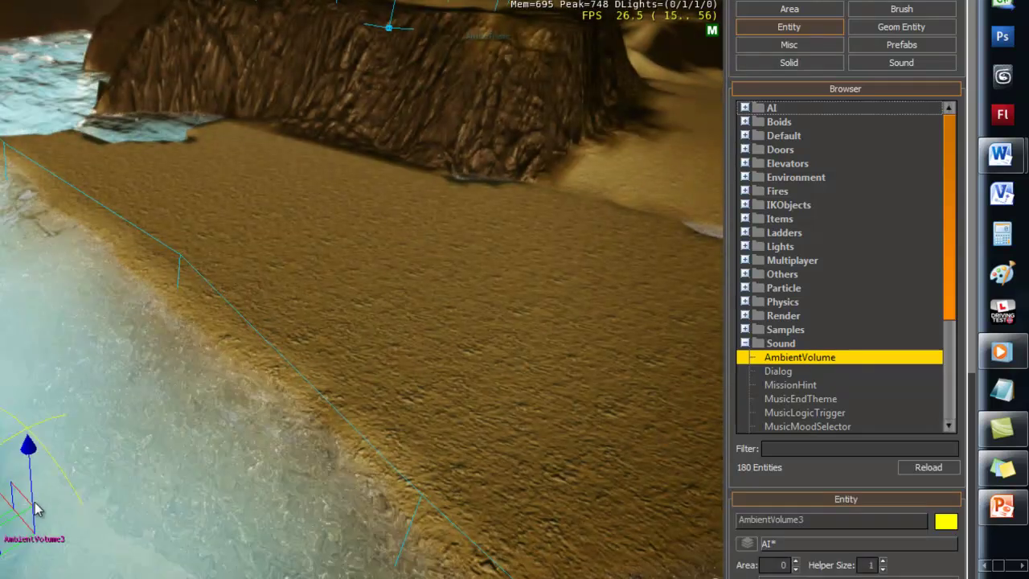
left_click(74, 482)
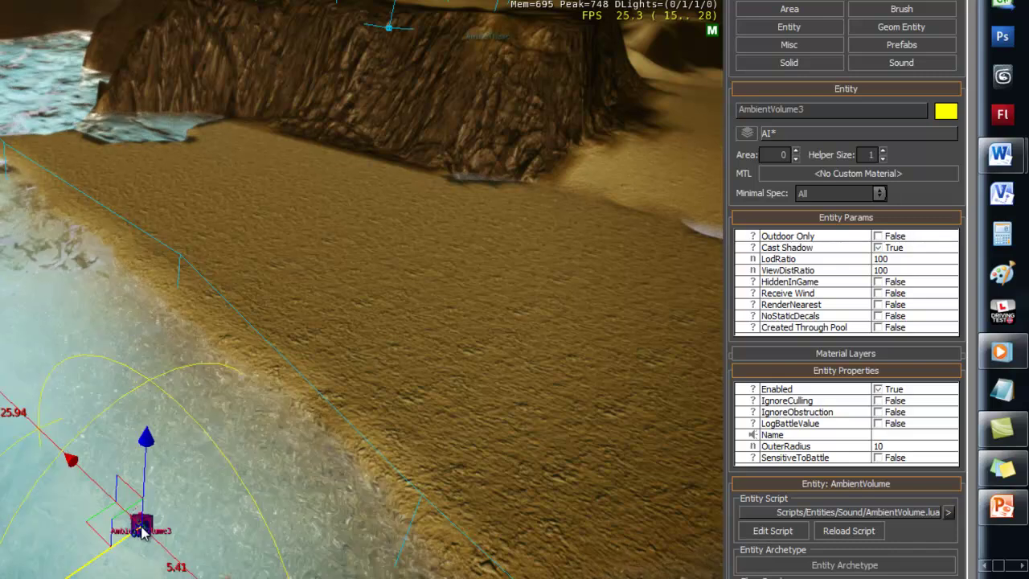
Step: Raise the AmbientVolume entity and move it along its Y axis to float above the river channel
left_click(142, 527)
left_click_drag(143, 448, 64, 125)
left_click_drag(66, 289, 0, 302)
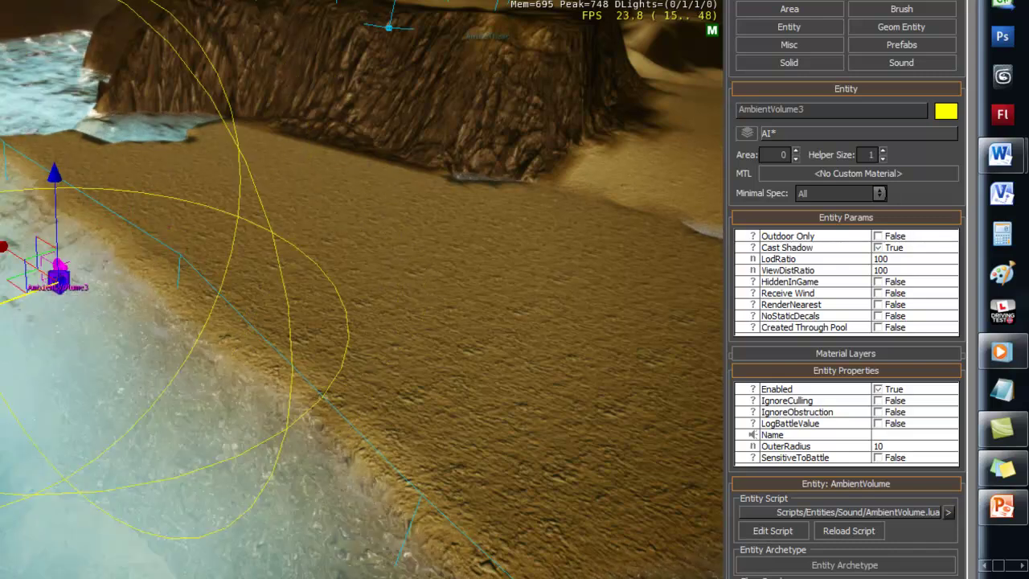
right_click_drag(202, 304, 164, 261)
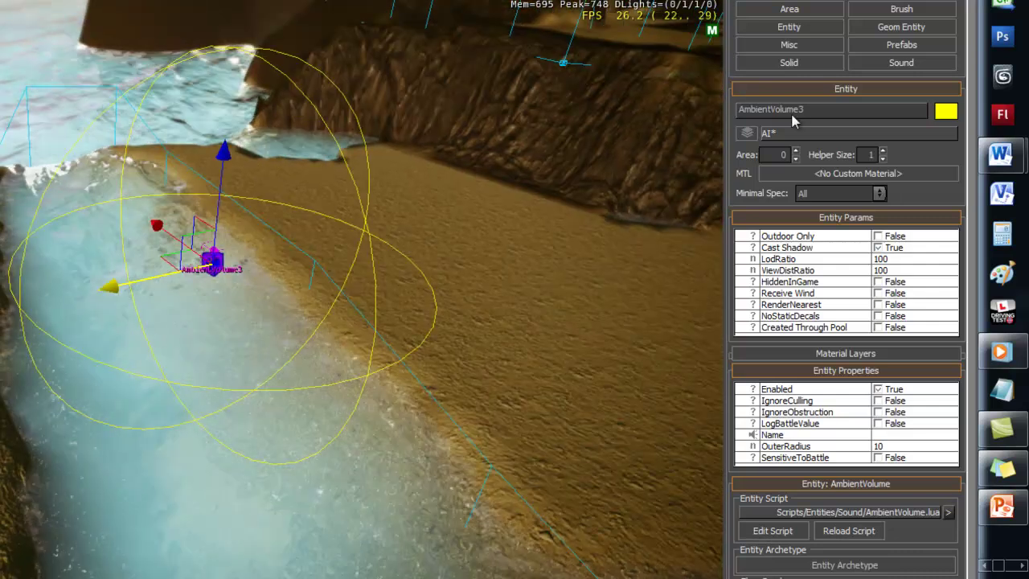
left_click_drag(811, 110, 764, 112)
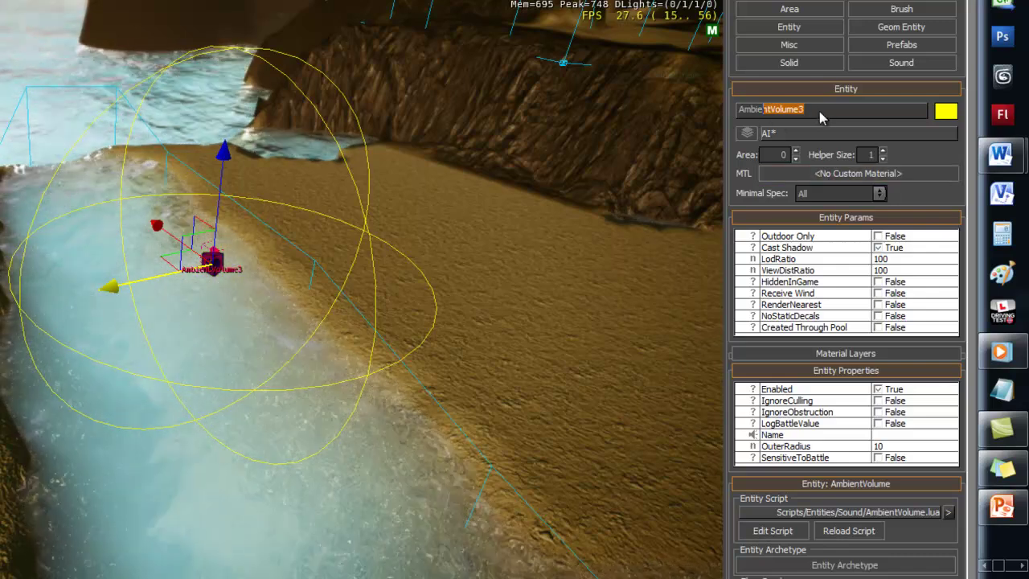
left_click_drag(820, 111, 721, 104)
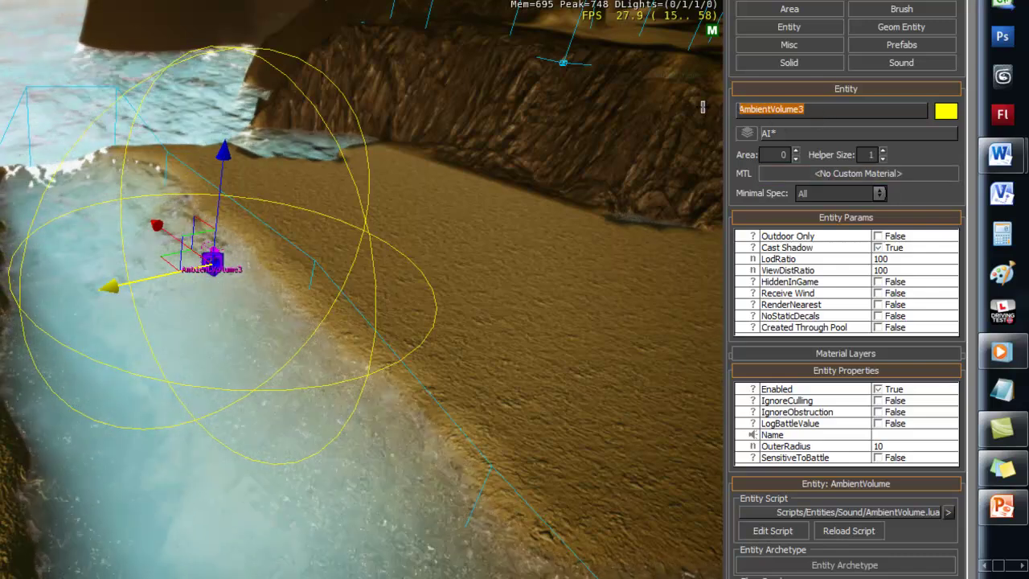
right_click_drag(69, 283, 70, 284)
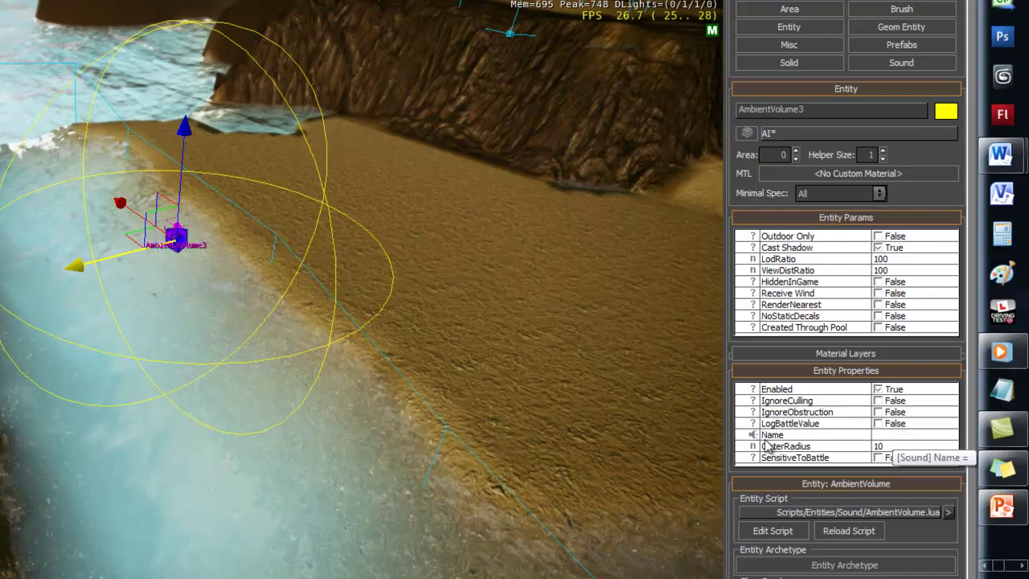
Step: Assign 407_Sulyya_Springs.ogg from the game folder as the AmbientVolume's sound Name
left_click(906, 435)
left_click(950, 435)
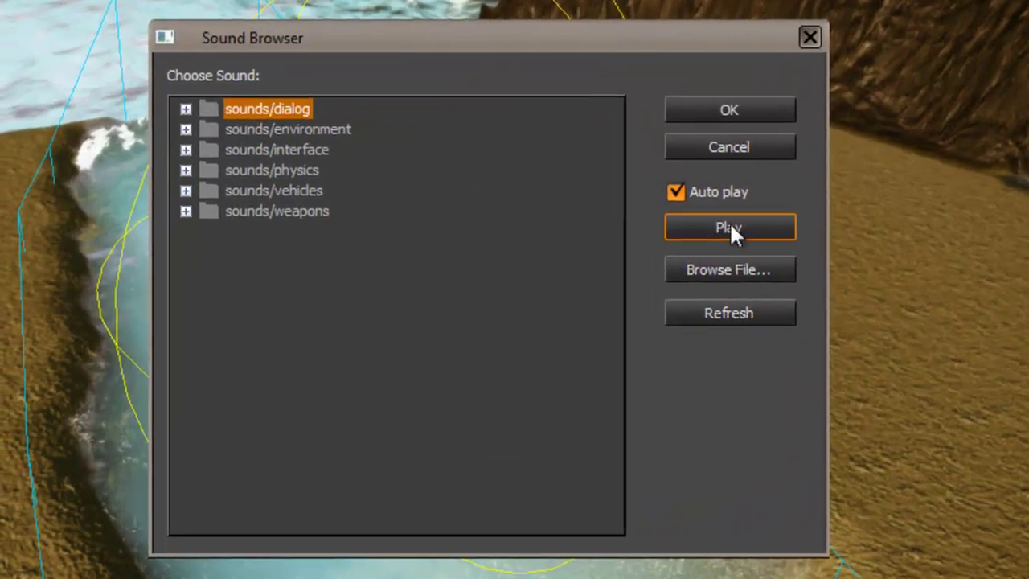
left_click(746, 271)
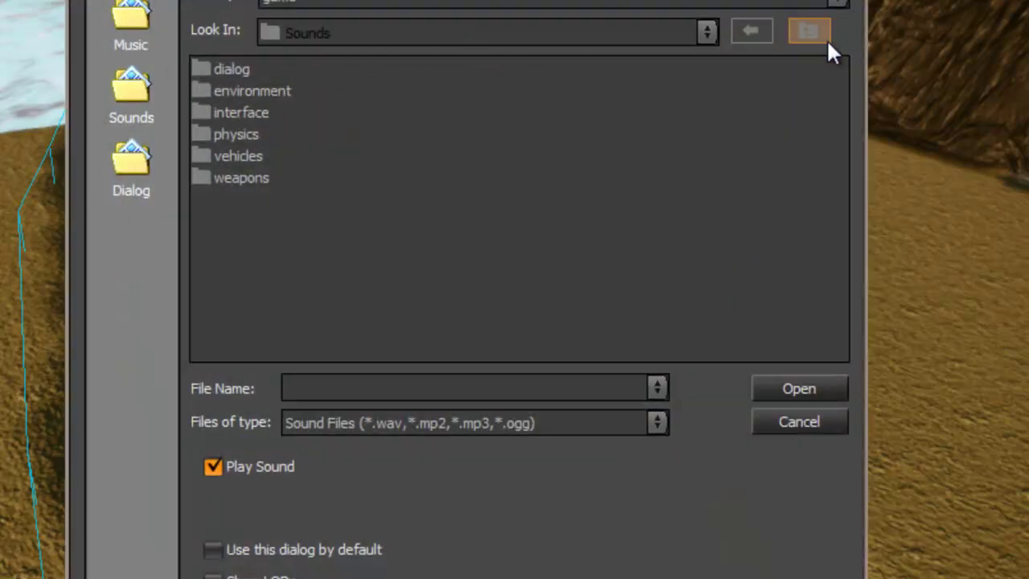
left_click(556, 2)
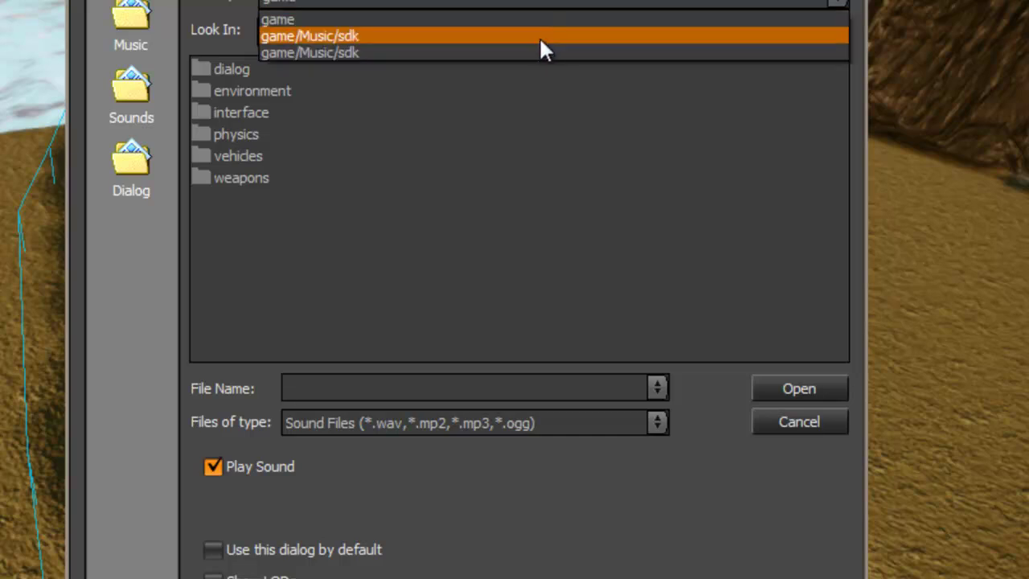
left_click(528, 19)
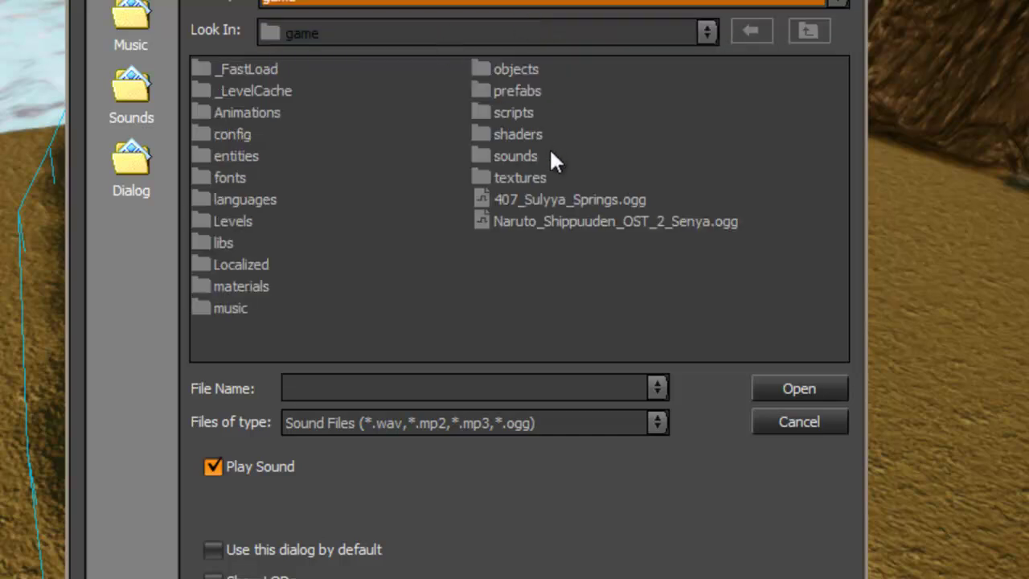
left_click(559, 200)
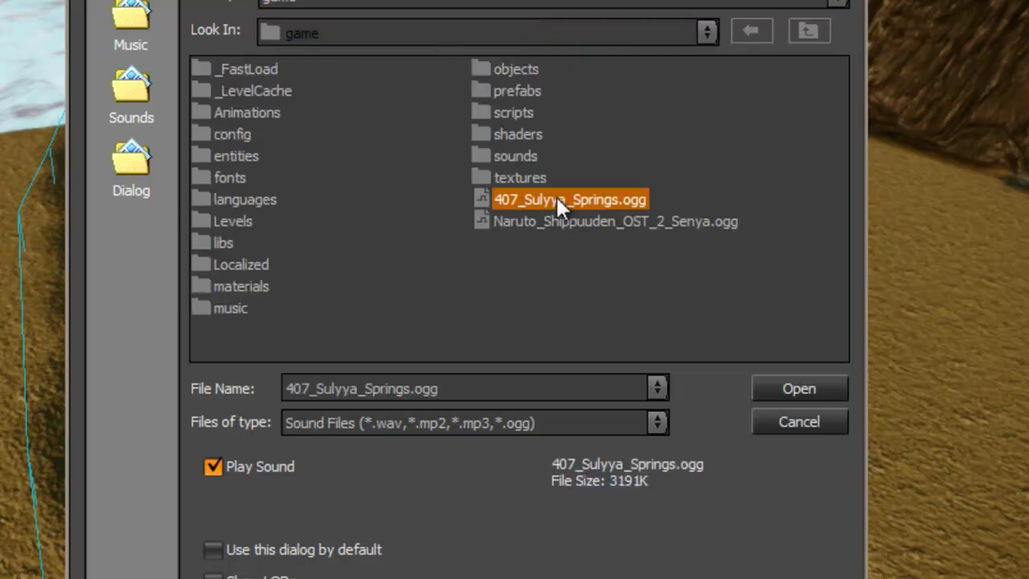
left_click(784, 388)
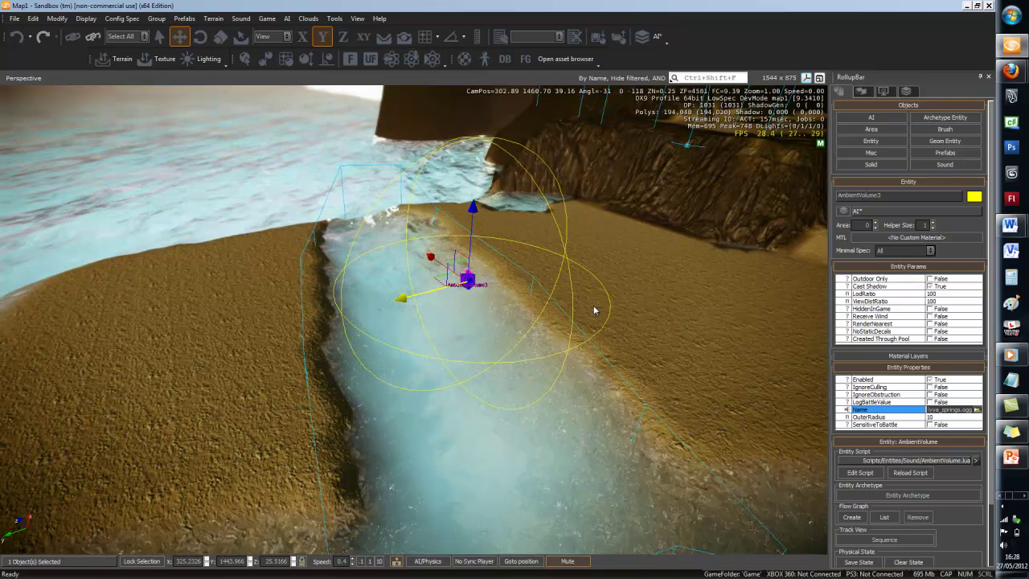
Step: Examine the AmbientVolume's position and the river shape's outline from several points along the channel
right_click_drag(658, 291, 657, 294)
key("w")
key("s")
key("w")
key("a")
key("w")
key("d")
key("s")
key("a")
key("w")
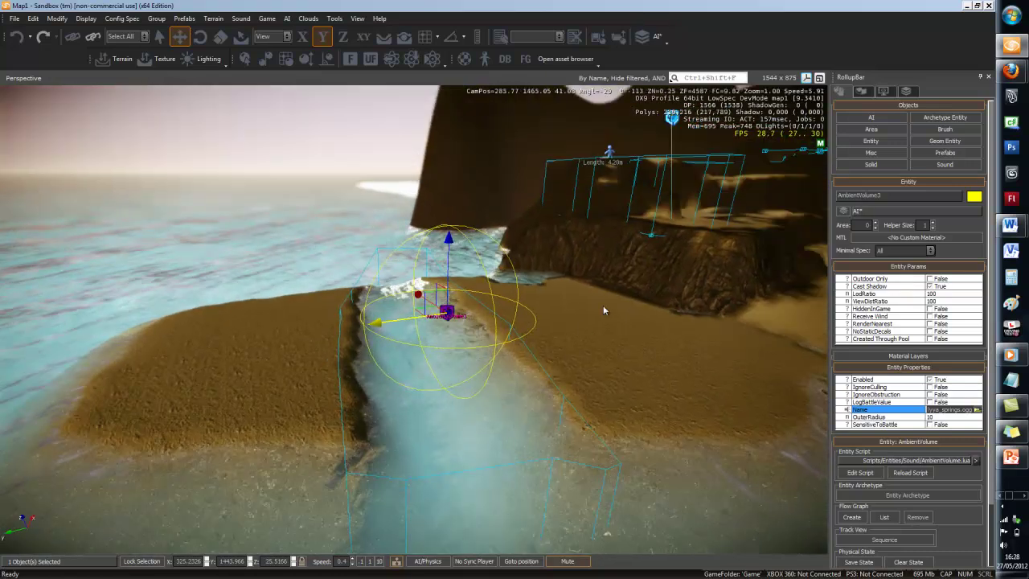
Step: Pick the AmbientVolume as the river shape's target, and reselect the shape to check the link
right_click_drag(604, 311, 517, 425)
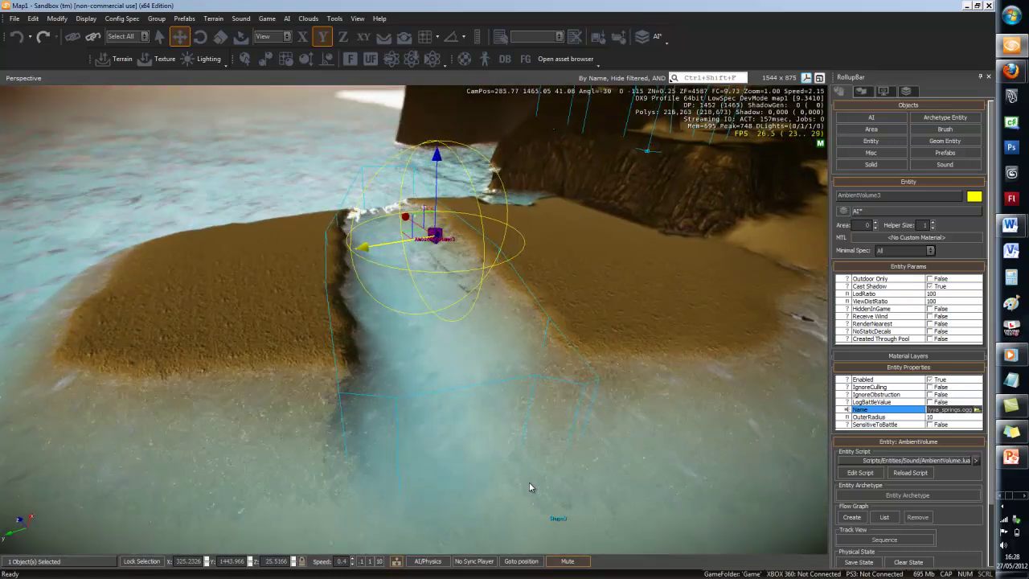
left_click(529, 396)
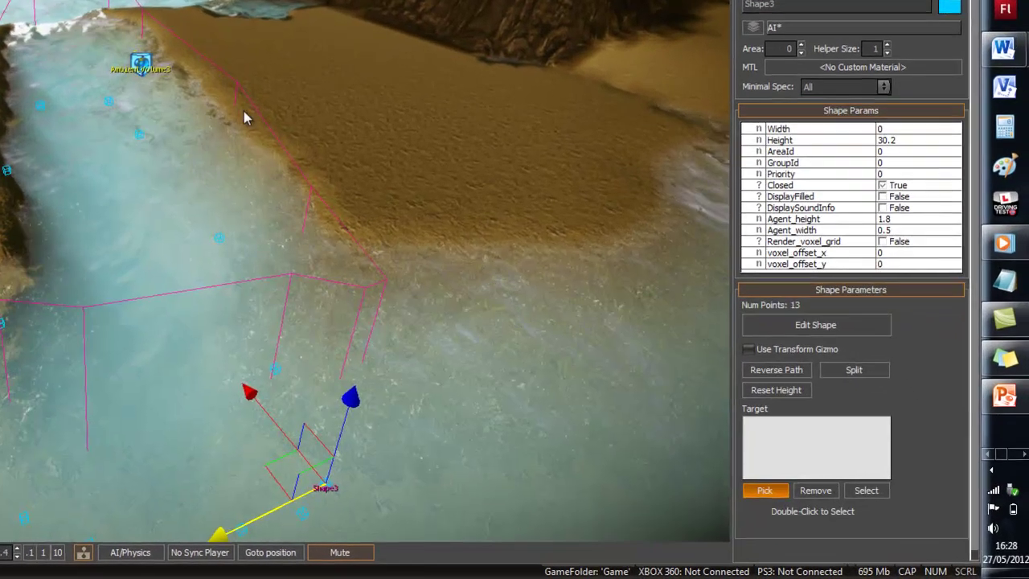
left_click(435, 235)
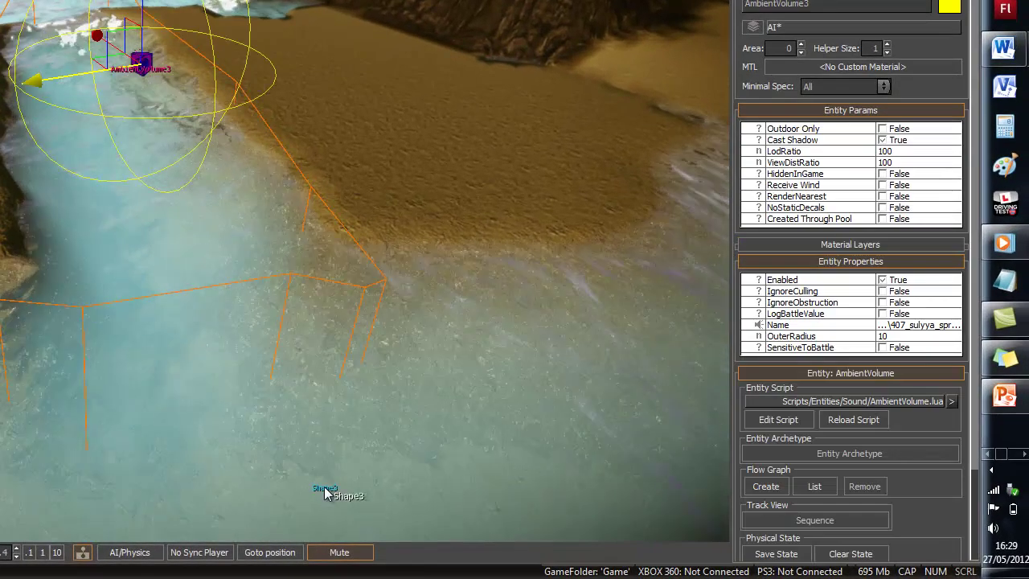
left_click(325, 490)
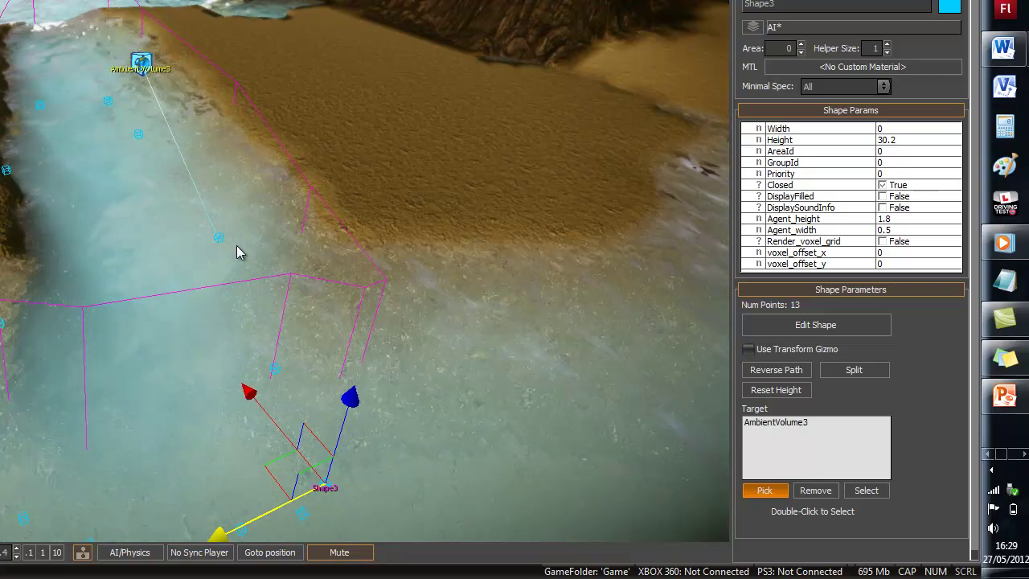
Step: Raise the river shape so its volume stands above the water and the banks
right_click_drag(116, 246, 117, 238)
key("w")
scroll(113, 245, "down", 10)
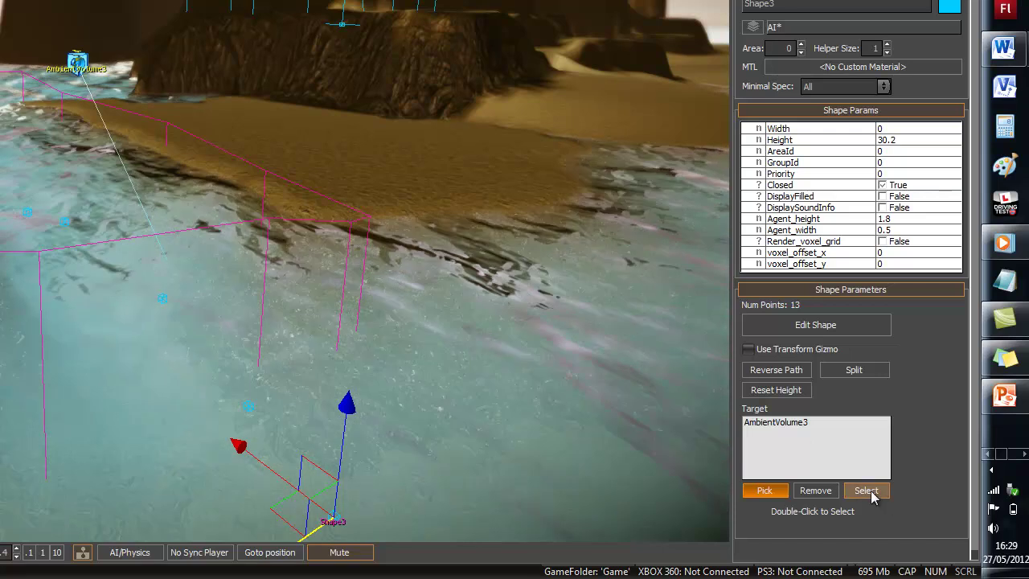
right_click_drag(533, 381, 684, 501)
key("w")
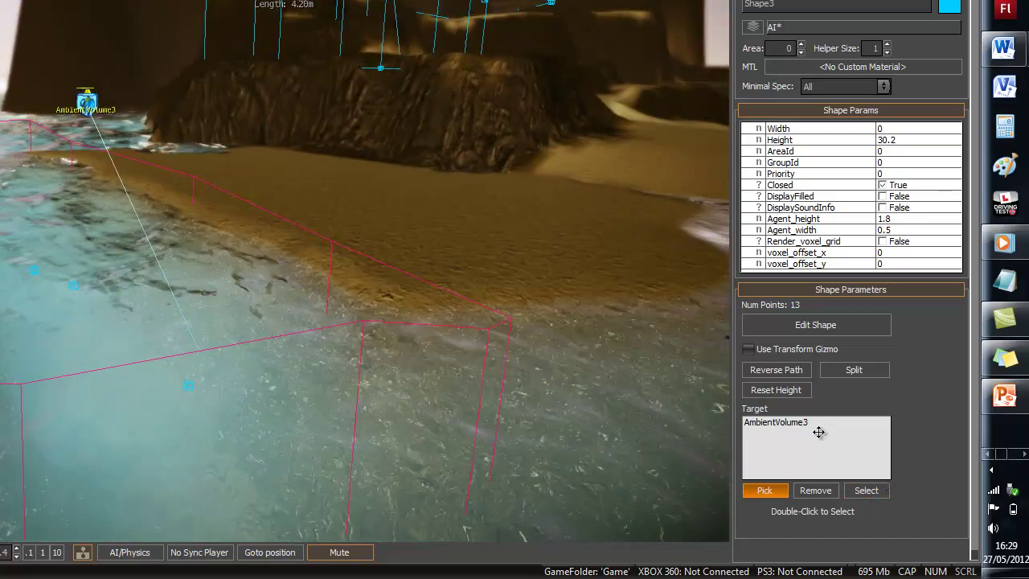
right_click_drag(226, 240, 355, 361)
key("s")
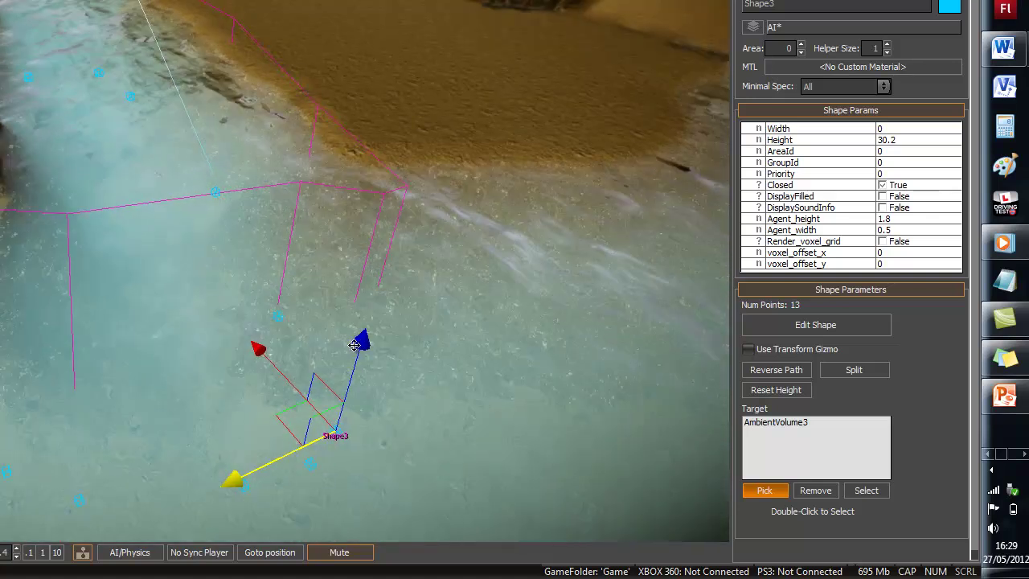
left_click_drag(354, 277, 339, 231)
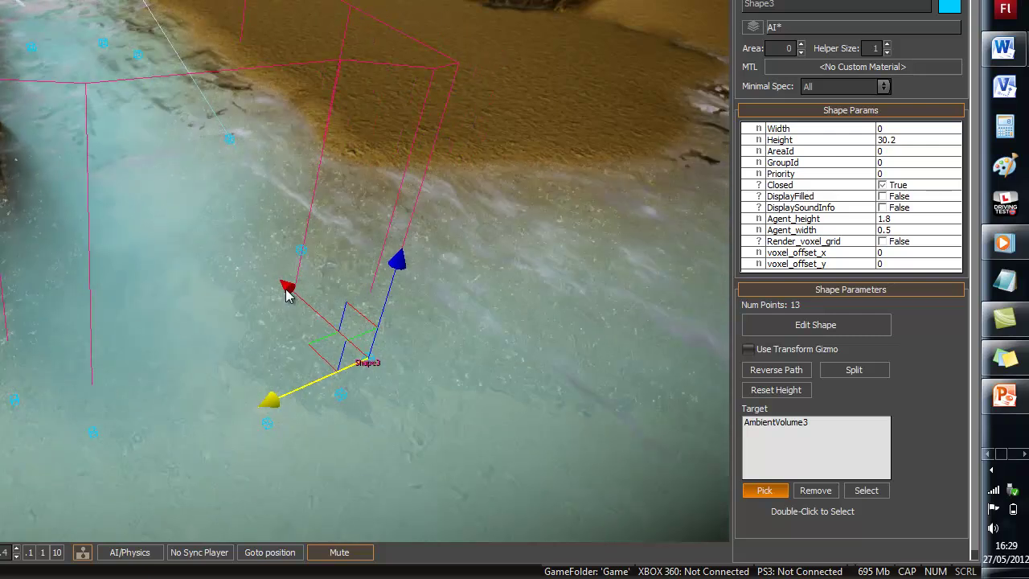
Step: Start game mode on the bank facing the river and switch the character to third-person view
mouse_move(225, 279)
right_mouse_down()
mouse_move(217, 273)
mouse_move(237, 285)
mouse_move(225, 283)
right_mouse_up()
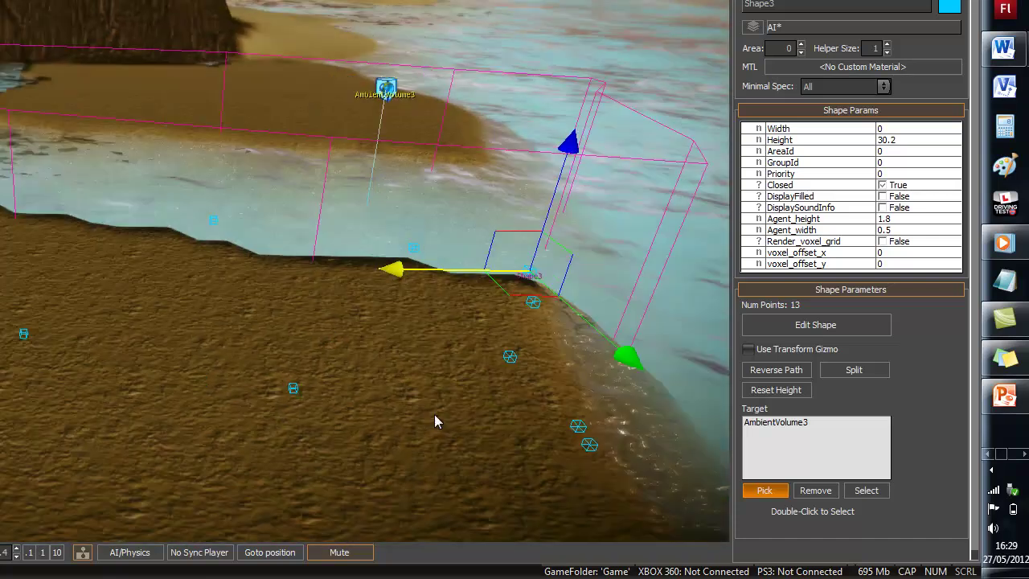
right_click_drag(140, 410, 139, 408)
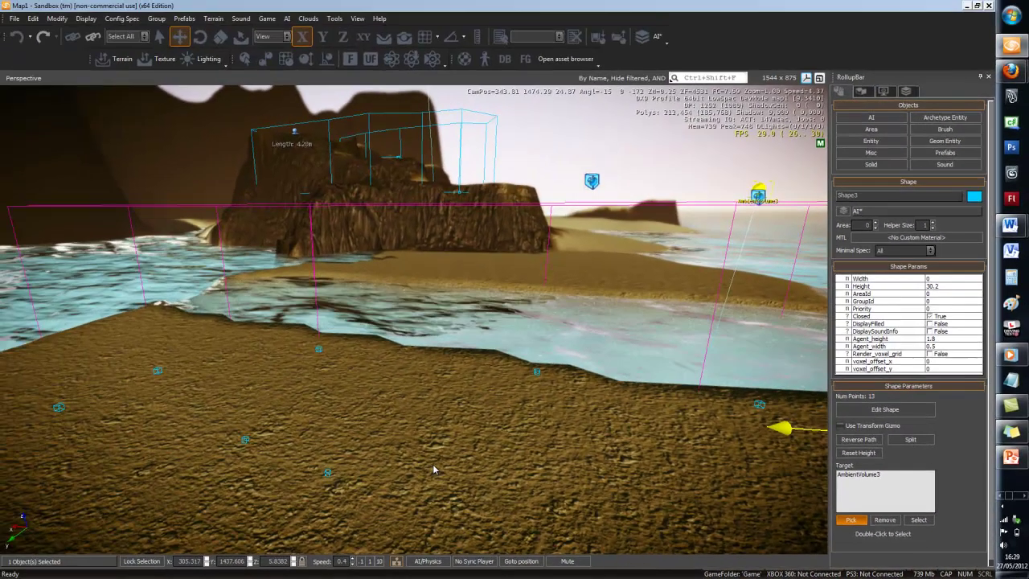
key("ctrl+g")
key("w")
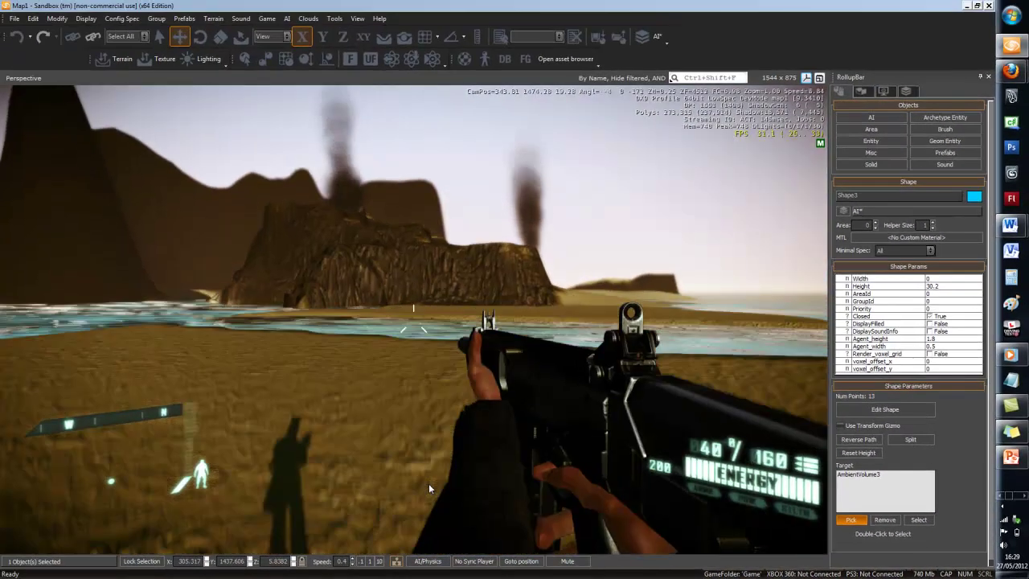
key("F1")
key("w")
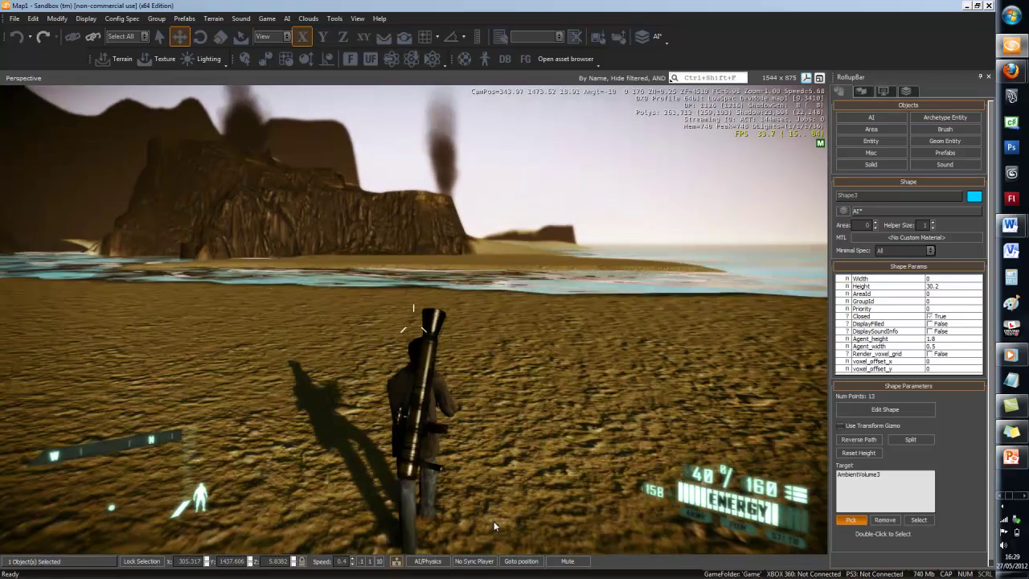
Step: Walk the character across the bank and into the river to test the ambient sound on entering the area
key("w")
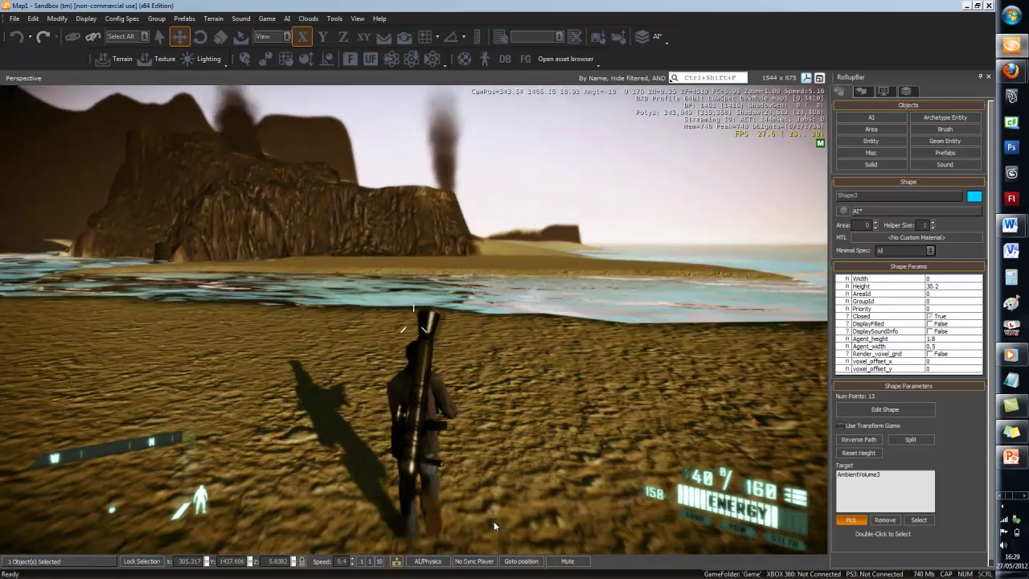
key("w")
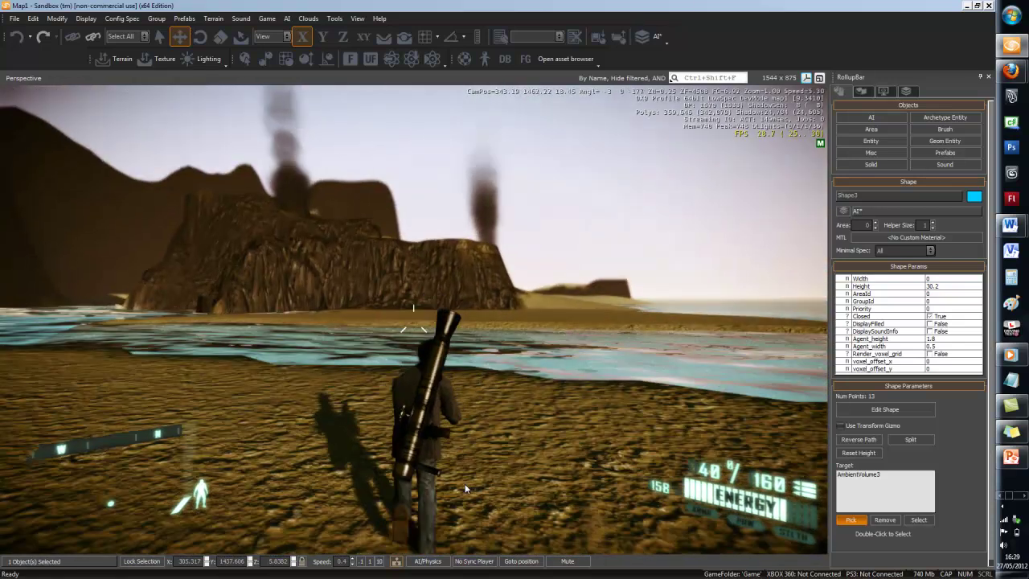
key("w")
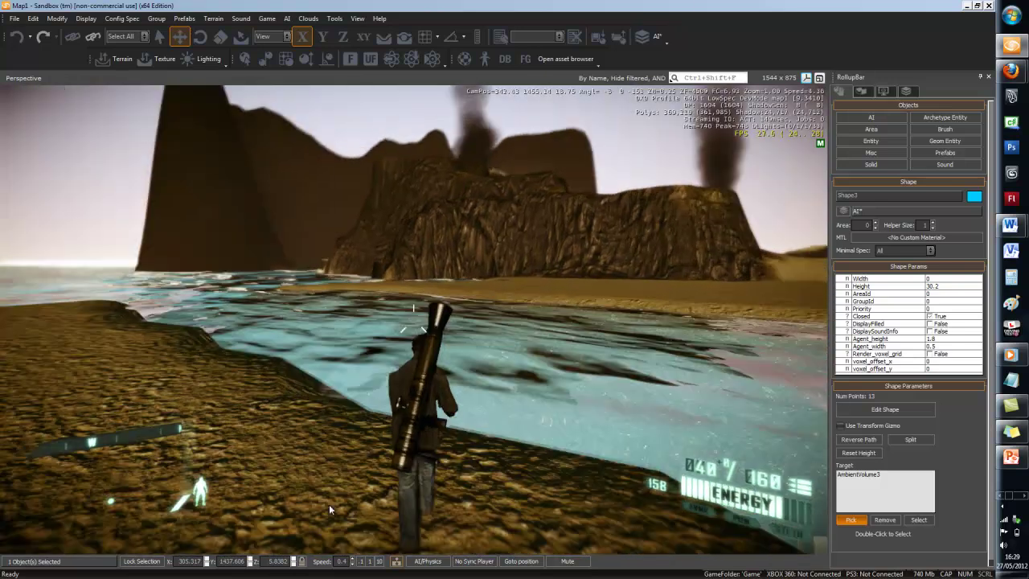
key("w")
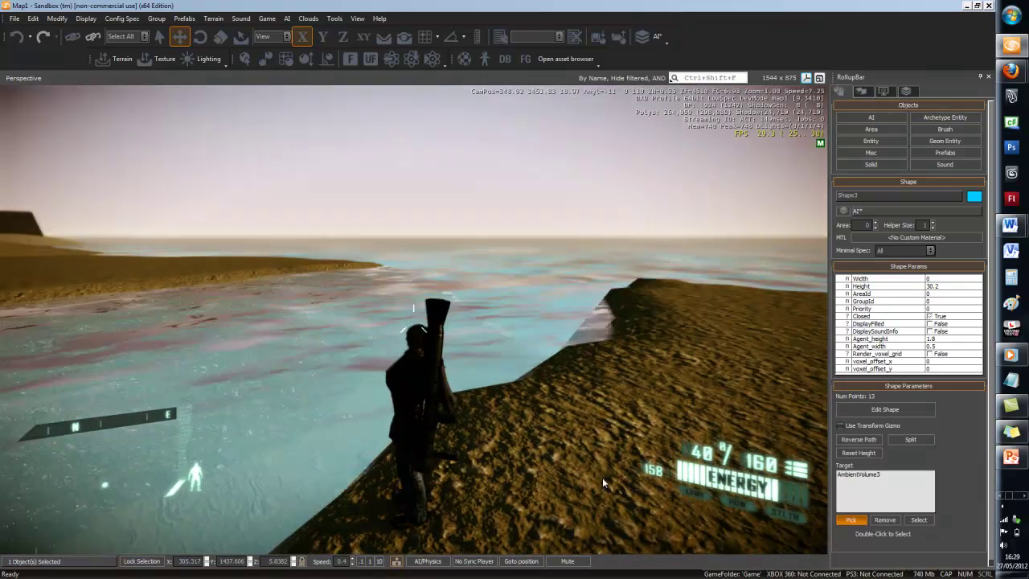
key("w")
key("w")
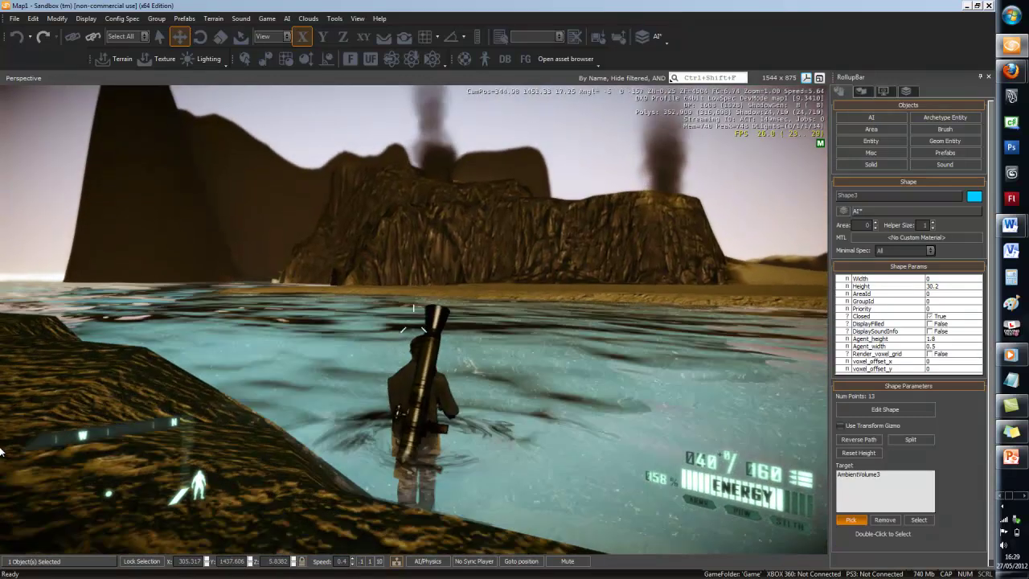
key("w")
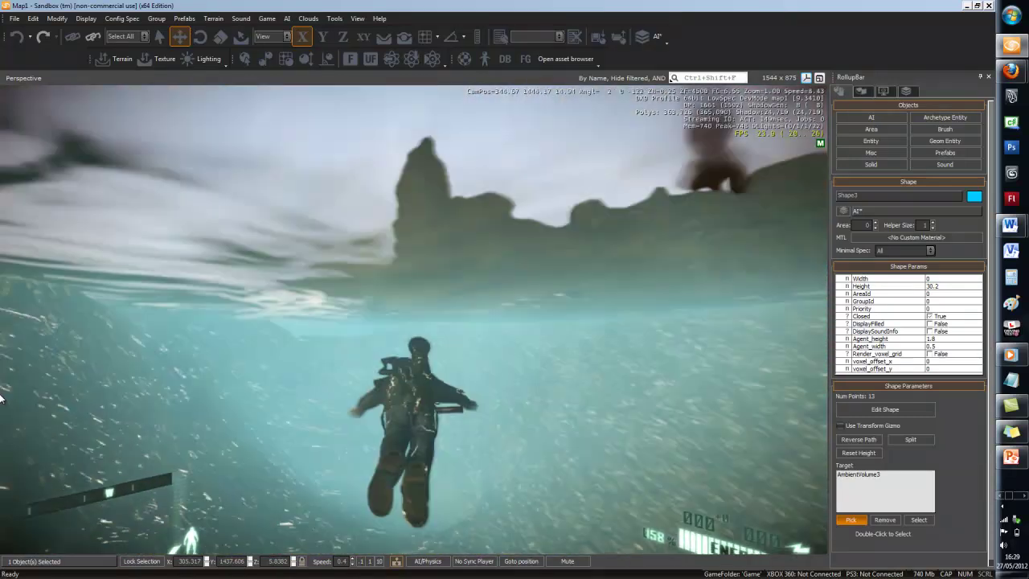
Step: Swim the character up and down the channel to listen to the ambient sound inside the shape
key("w")
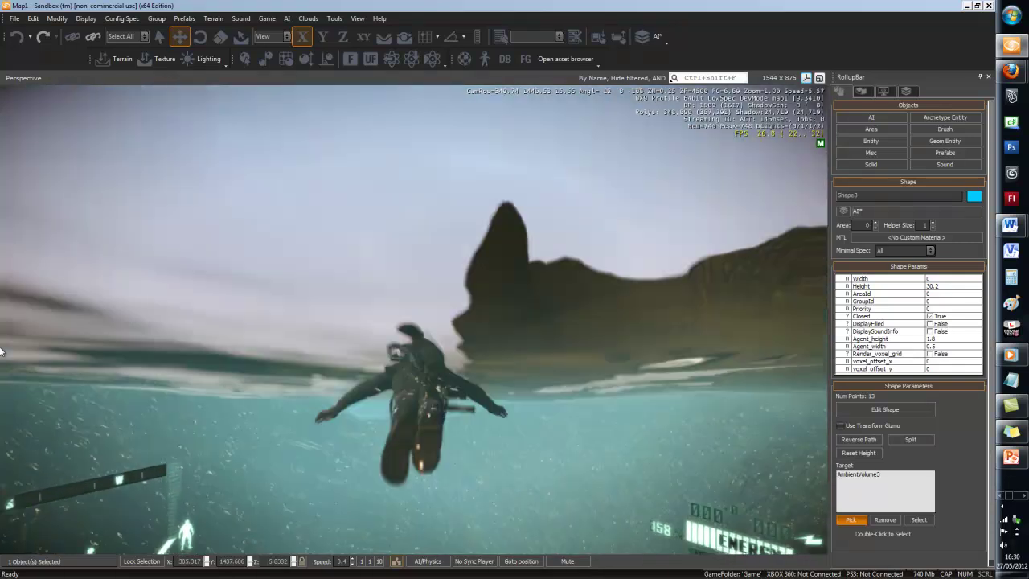
key("w")
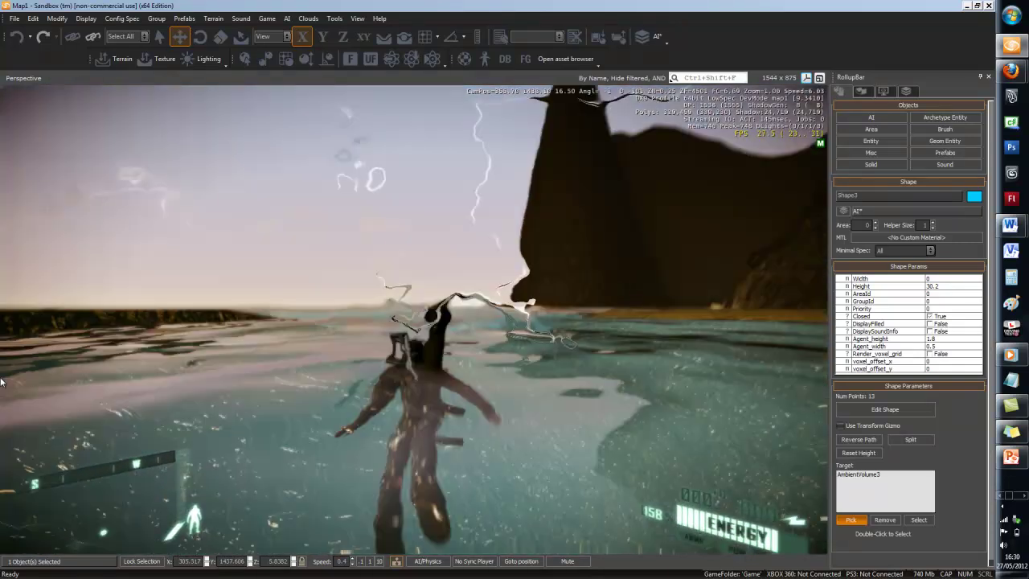
key("w")
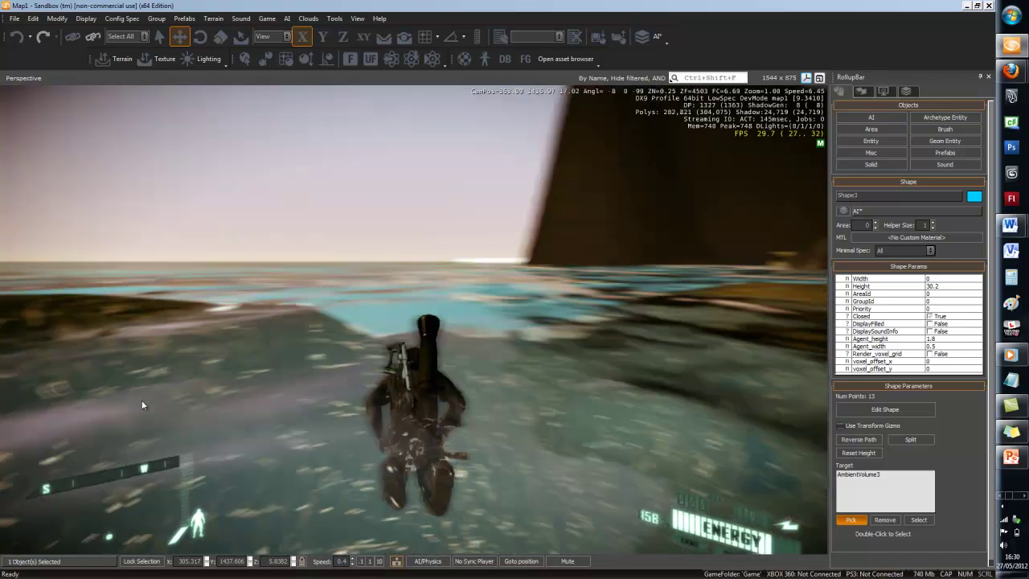
key("w")
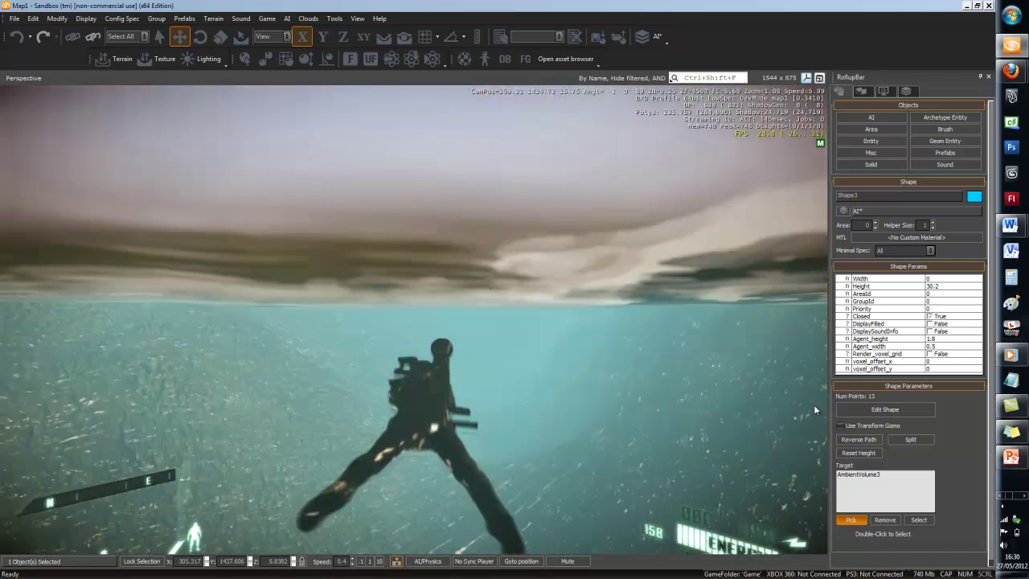
key("w")
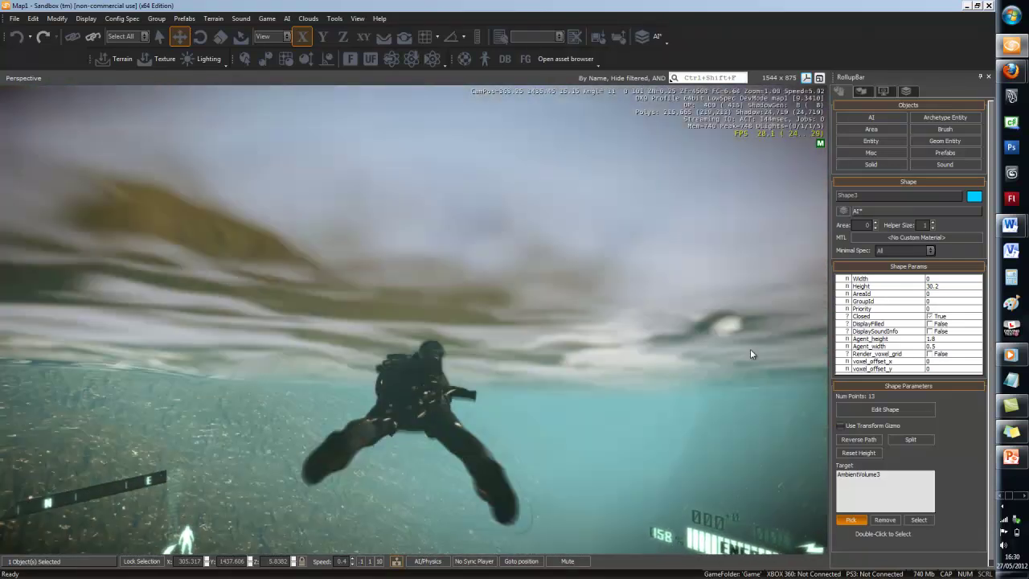
key("w")
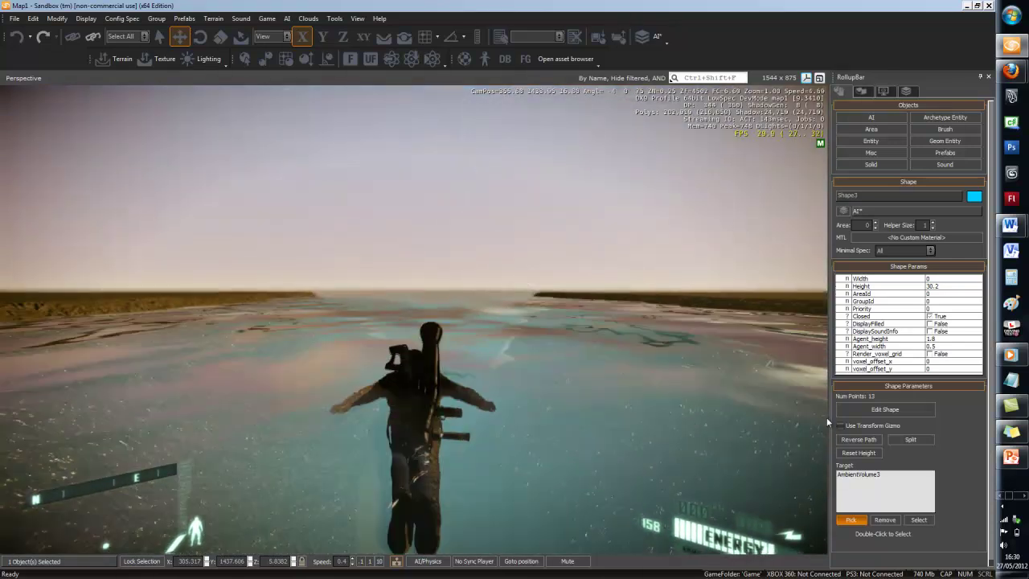
key("w")
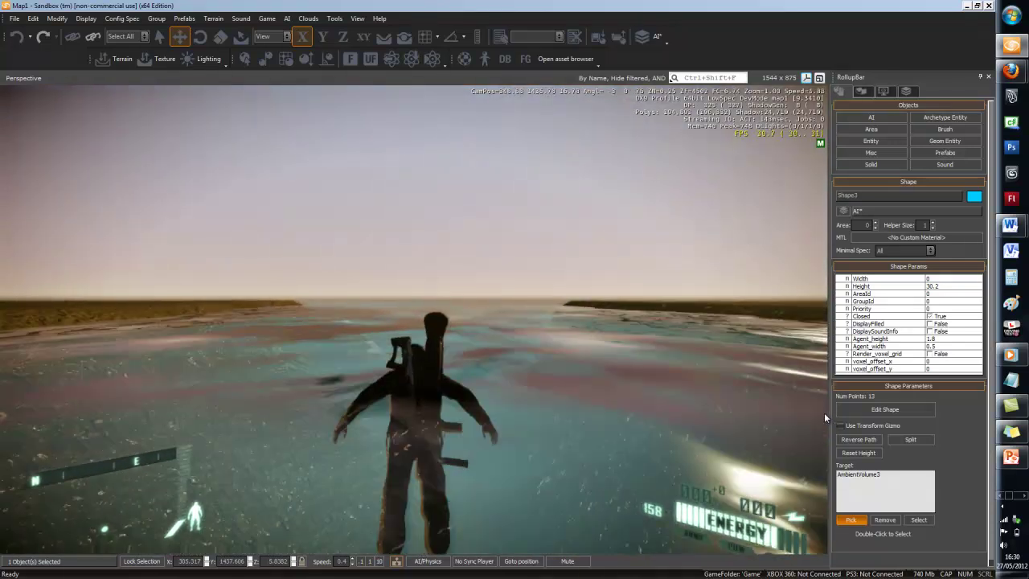
key("w")
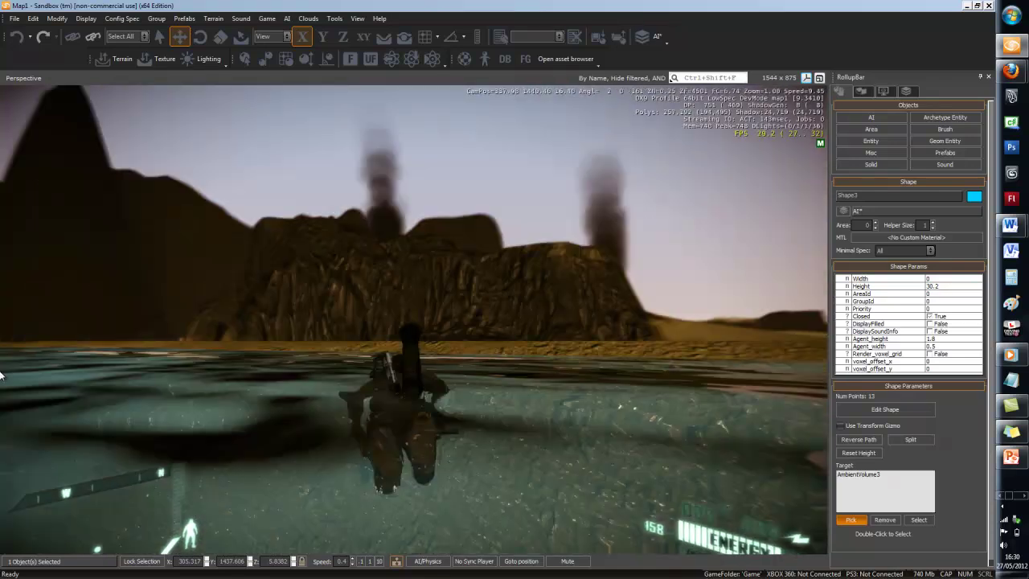
key("w")
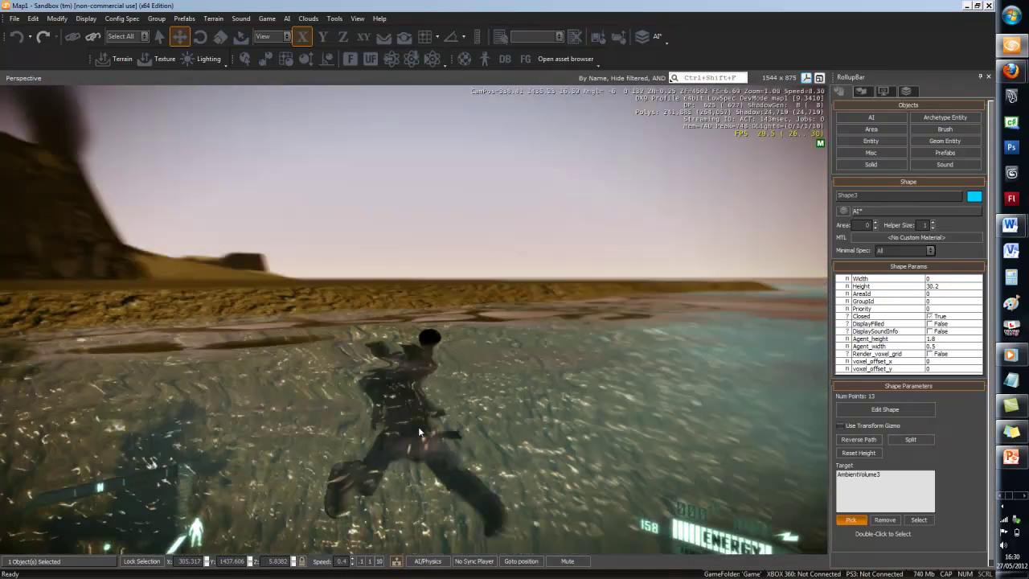
Step: Walk the character out onto the far bank to check the sound outside the shape, and exit game mode
key("w")
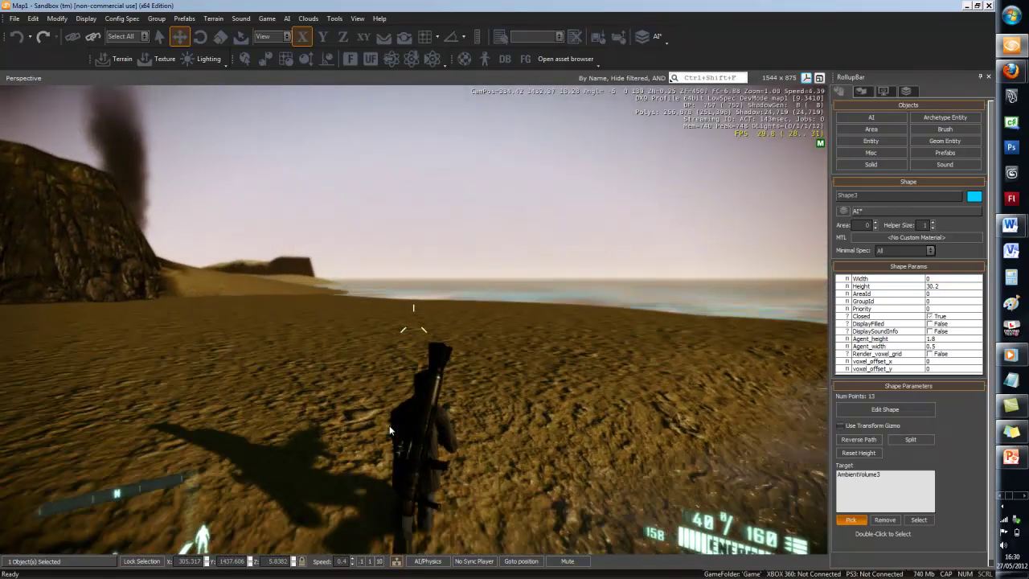
key("w")
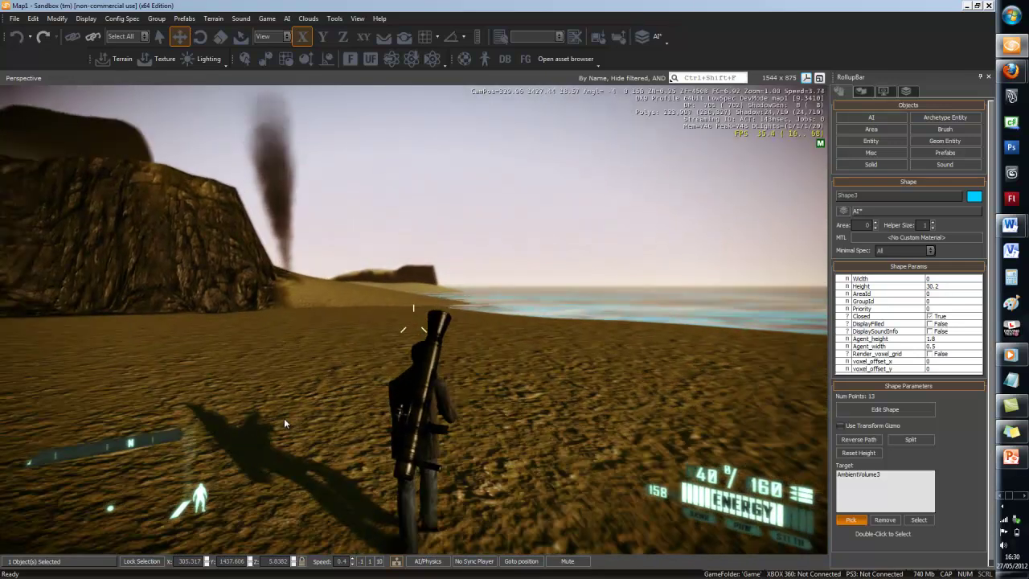
key("w")
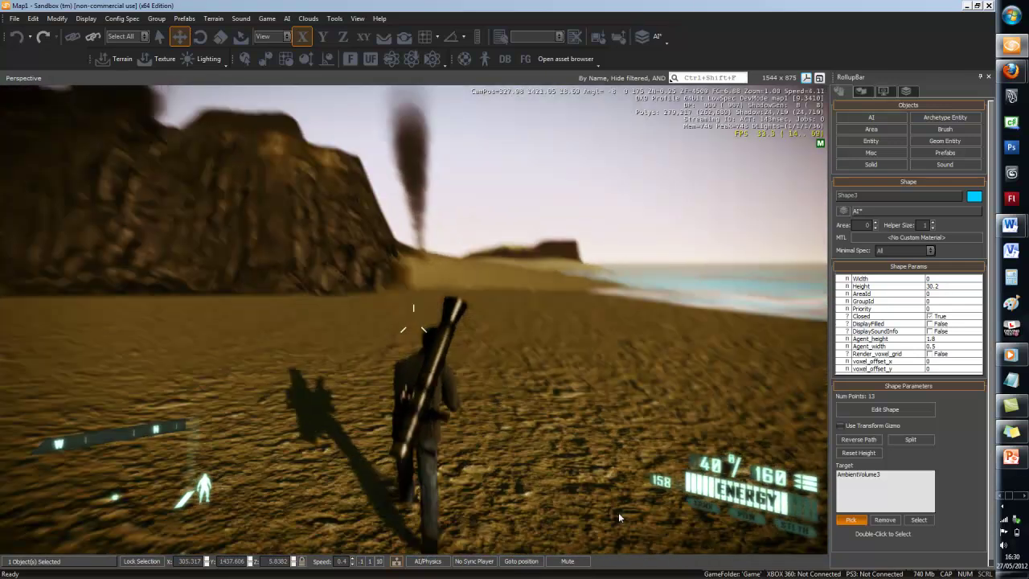
key("w")
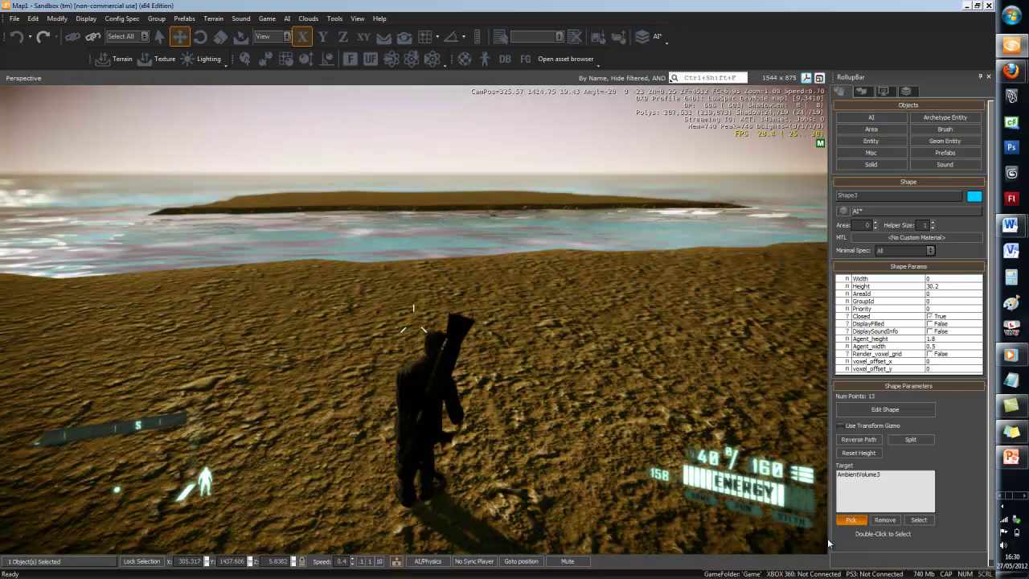
key("w")
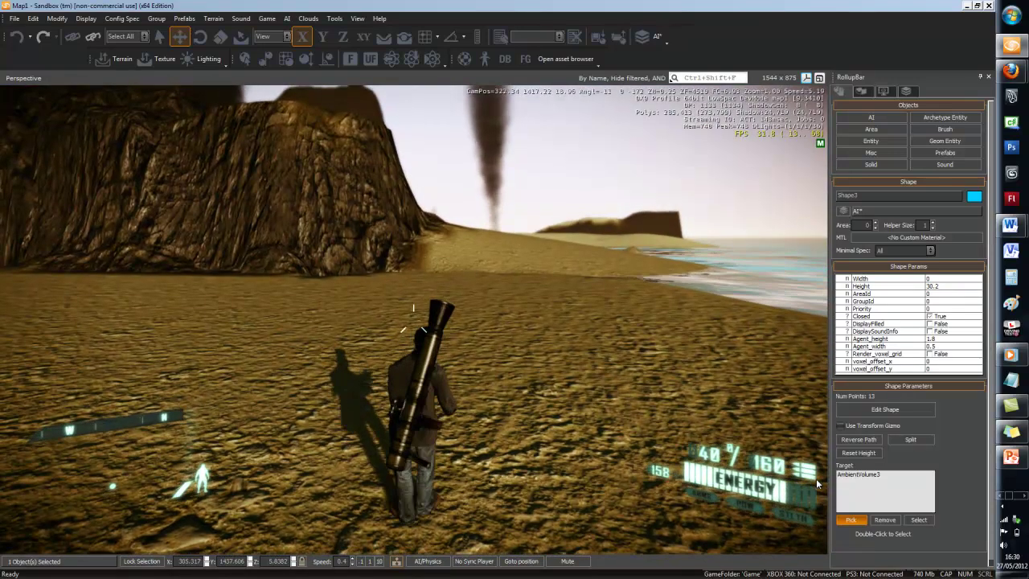
key("Escape")
Step: Unhide all the hidden level layers, from Bridge and Decals through Vegetation and Wooden, with the cliff area in view
mouse_move(378, 415)
right_mouse_down()
mouse_move(351, 434)
mouse_move(379, 410)
mouse_move(354, 443)
mouse_move(378, 422)
right_mouse_up()
key("s")
key("s")
key("w")
key("w")
key("d")
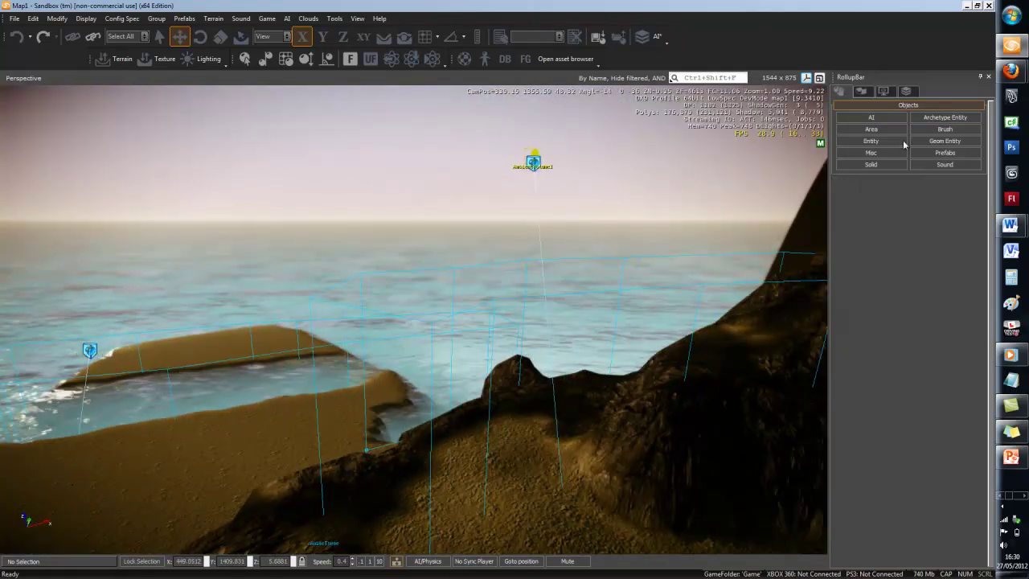
left_click(906, 92)
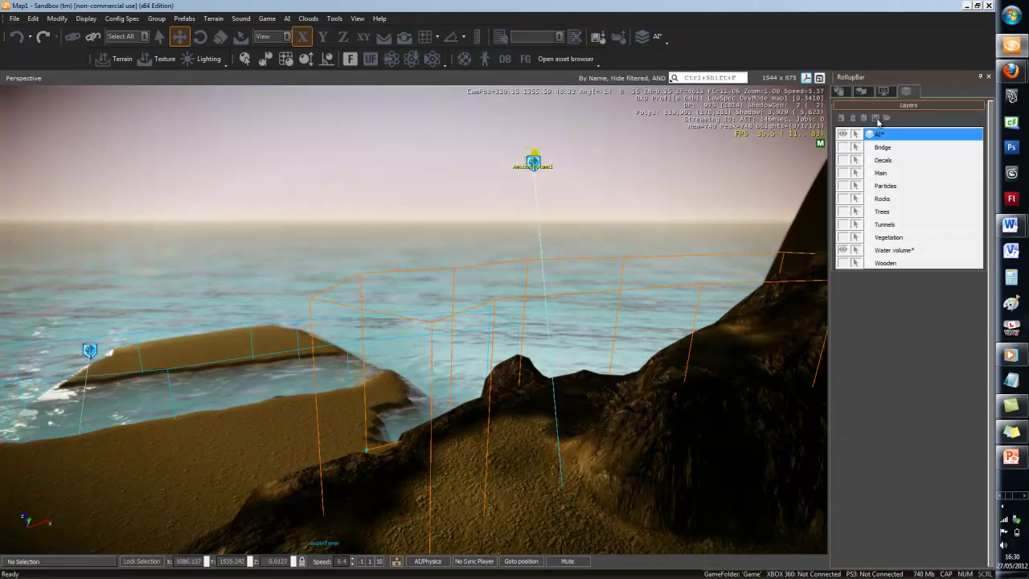
left_click(841, 150, "ctrl")
Step: Start game mode on the shaded cliff path beside the tree and switch the character to third-person view
mouse_move(428, 296)
right_mouse_down()
mouse_move(430, 306)
mouse_move(425, 297)
mouse_move(448, 297)
mouse_move(424, 297)
mouse_move(434, 302)
right_mouse_up()
key("s")
key("a")
key("w")
key("ctrl+g")
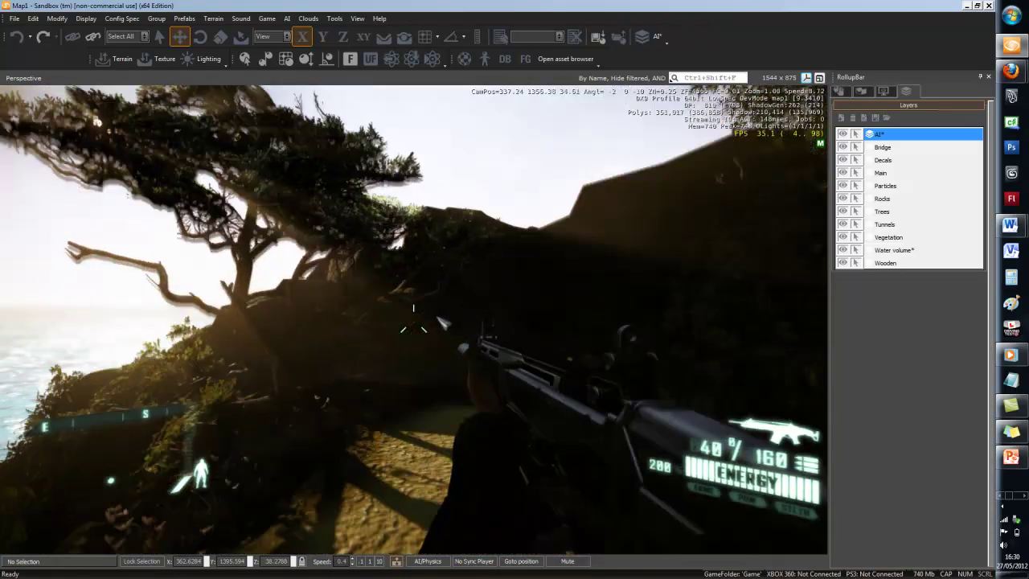
key("F1")
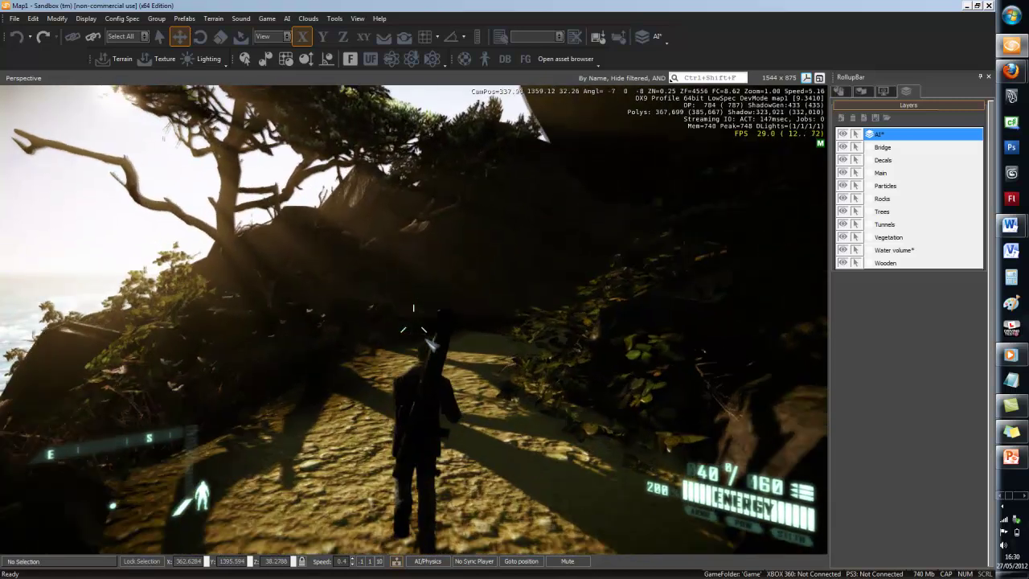
Step: Walk the character along the cliff path, up the railed rock steps and onto the rocky plateau to test the level's sounds
key("w")
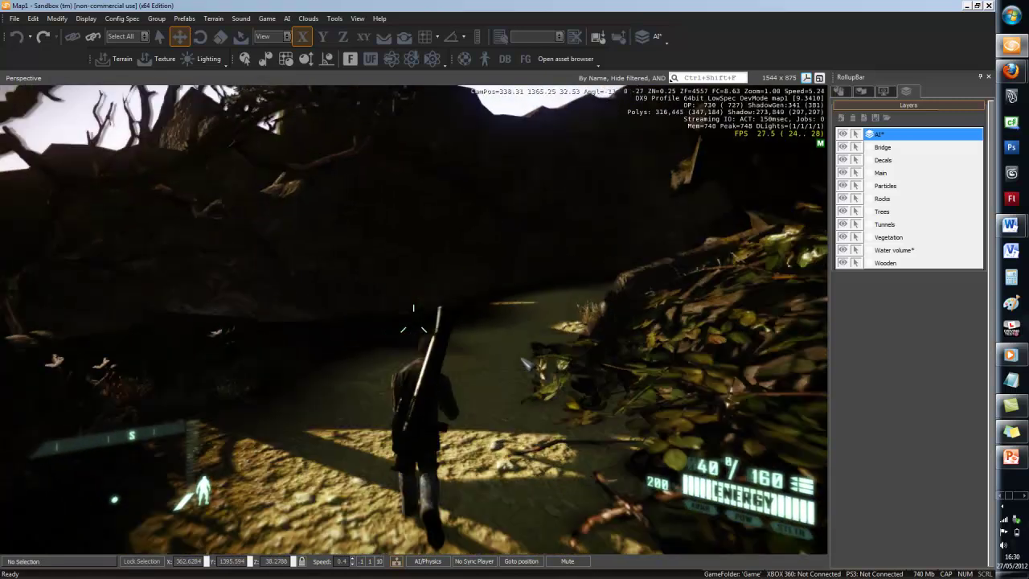
key("w")
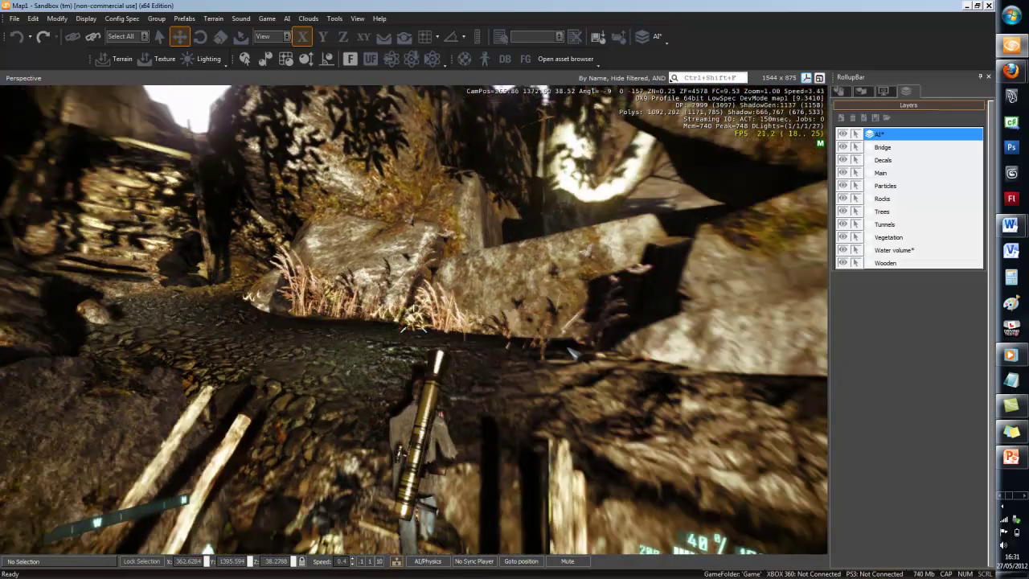
key("w")
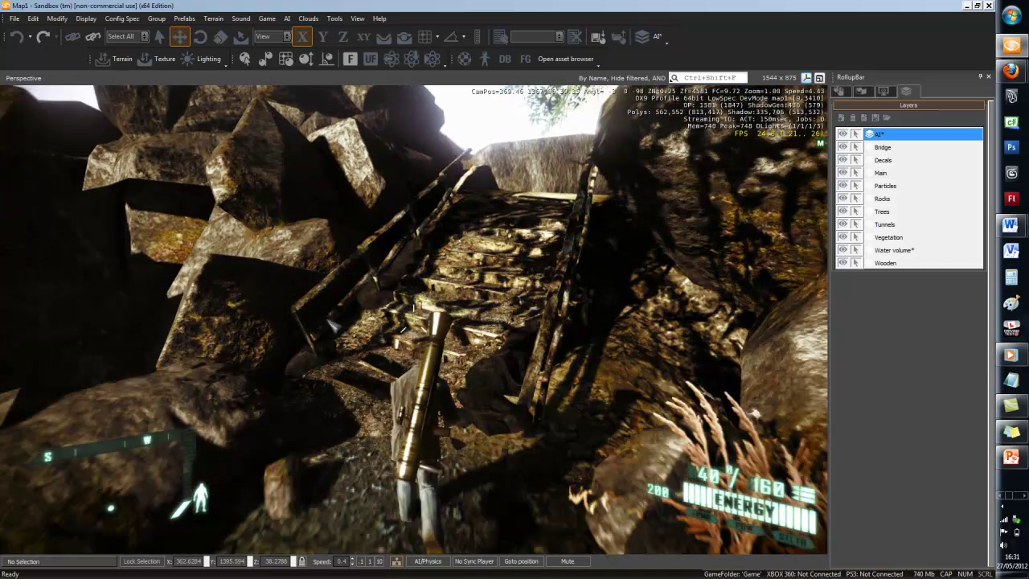
key("w")
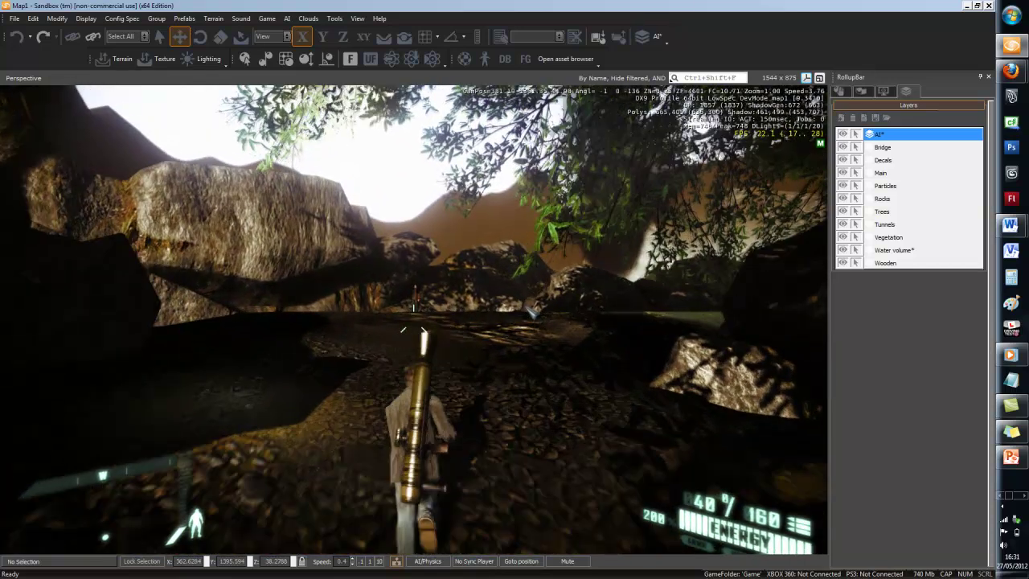
key("w")
key("w")
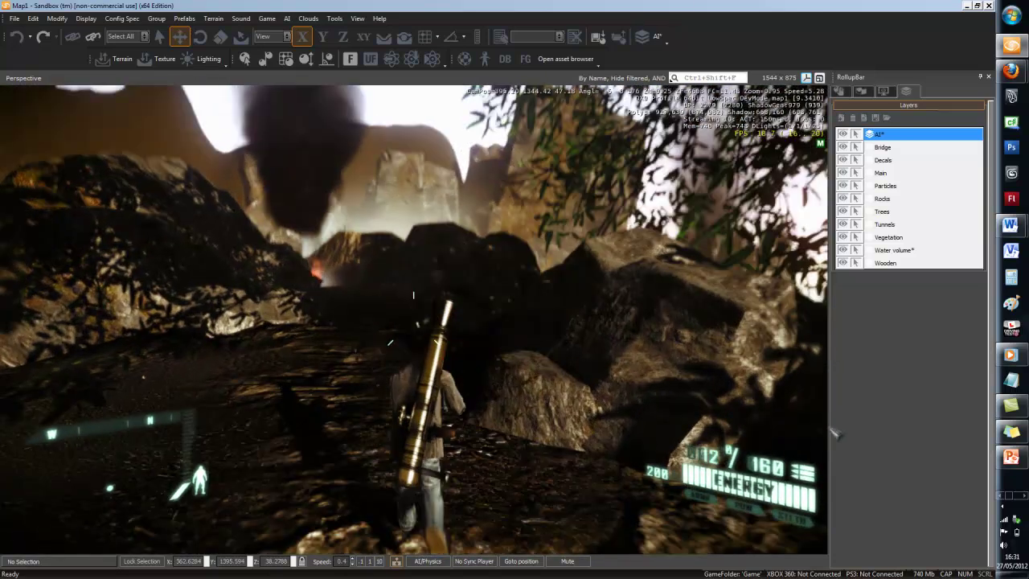
Step: Fire the weapon among the boulders on the plateau and walk the character back across the open rocky ground
key("w")
left_click(827, 430)
key("w")
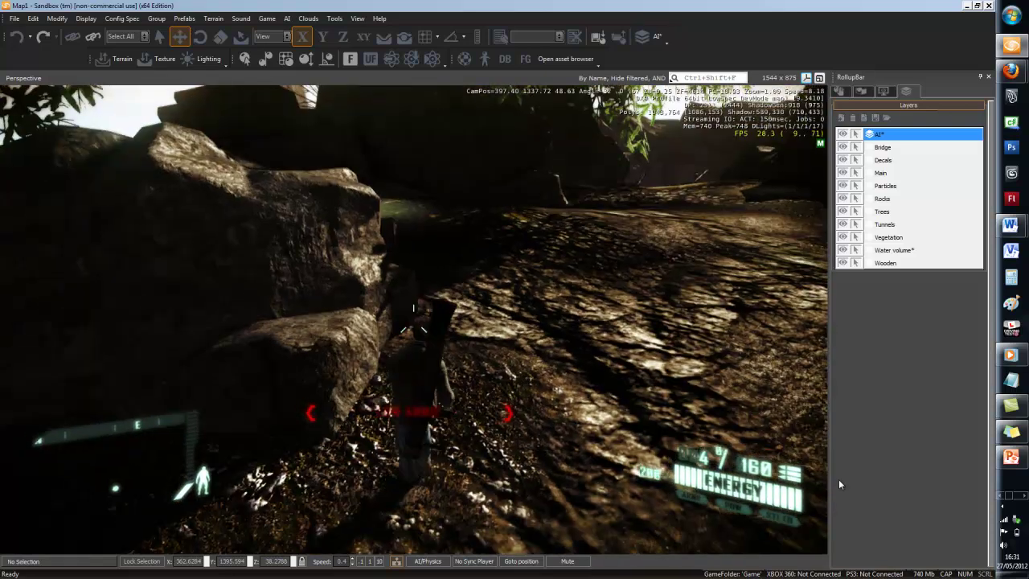
key("w")
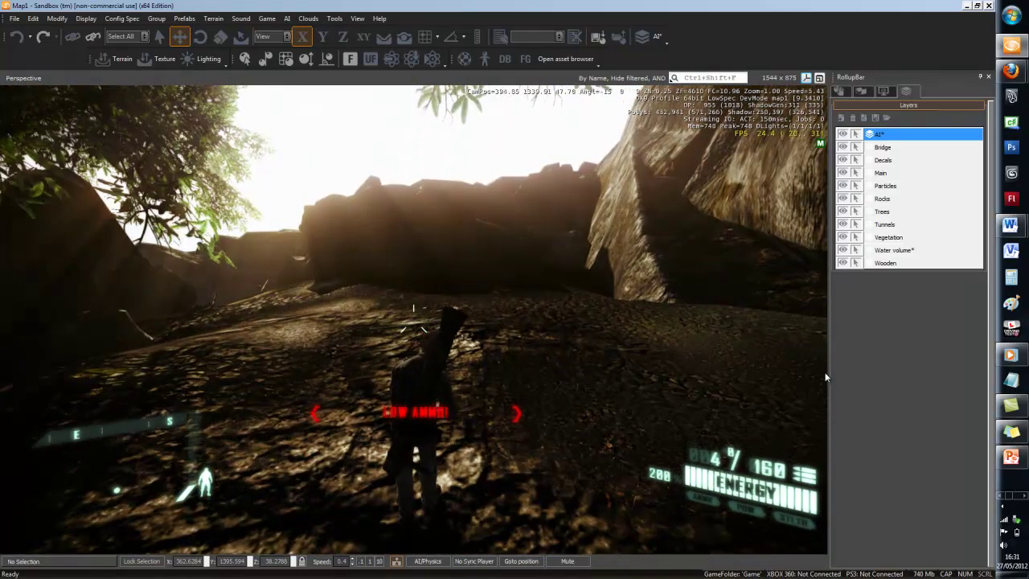